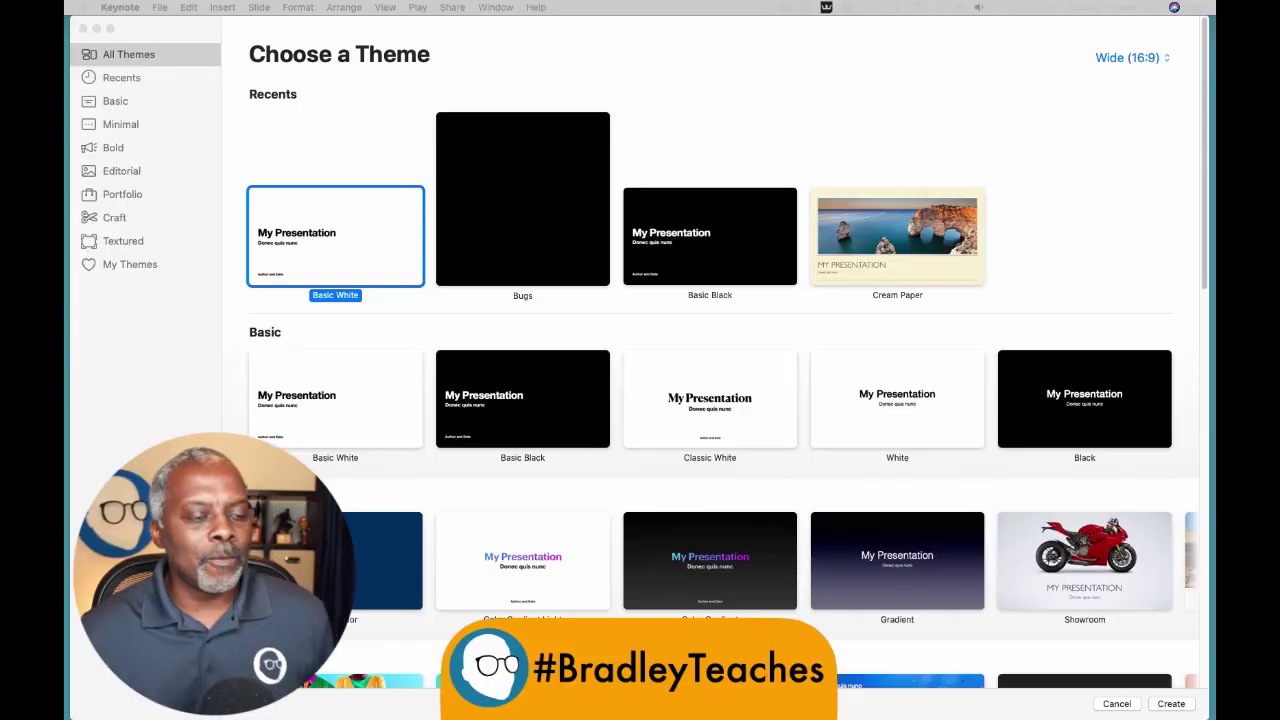
Create a new presentation using the Basic White theme
double_click(360, 240)
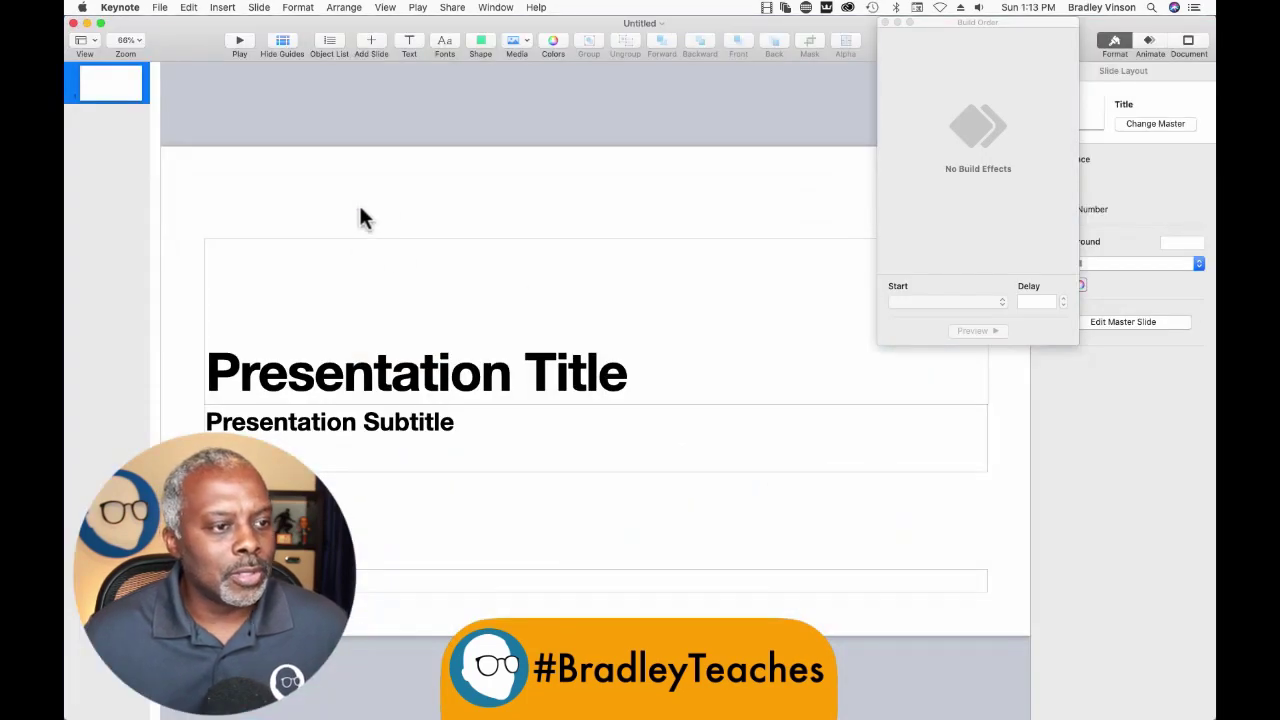
Delete all placeholder text boxes from the title slide
drag(345, 196, 691, 606)
key(Delete)
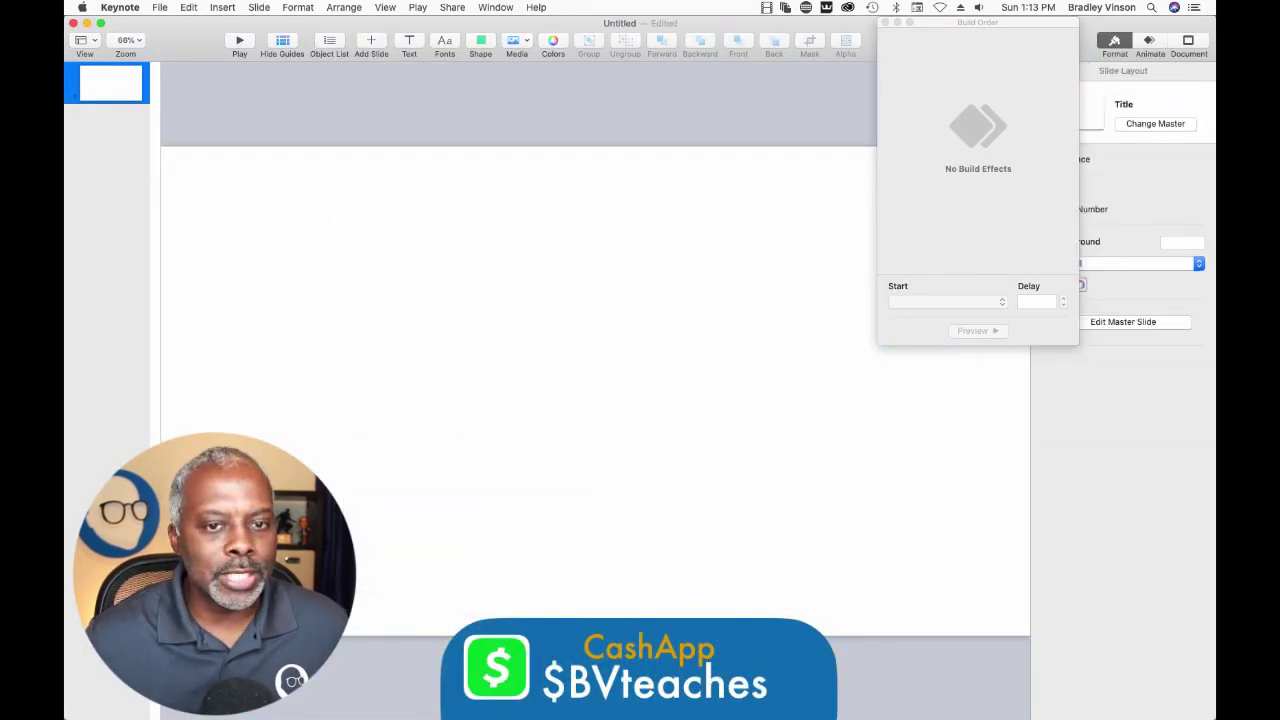
click(884, 22)
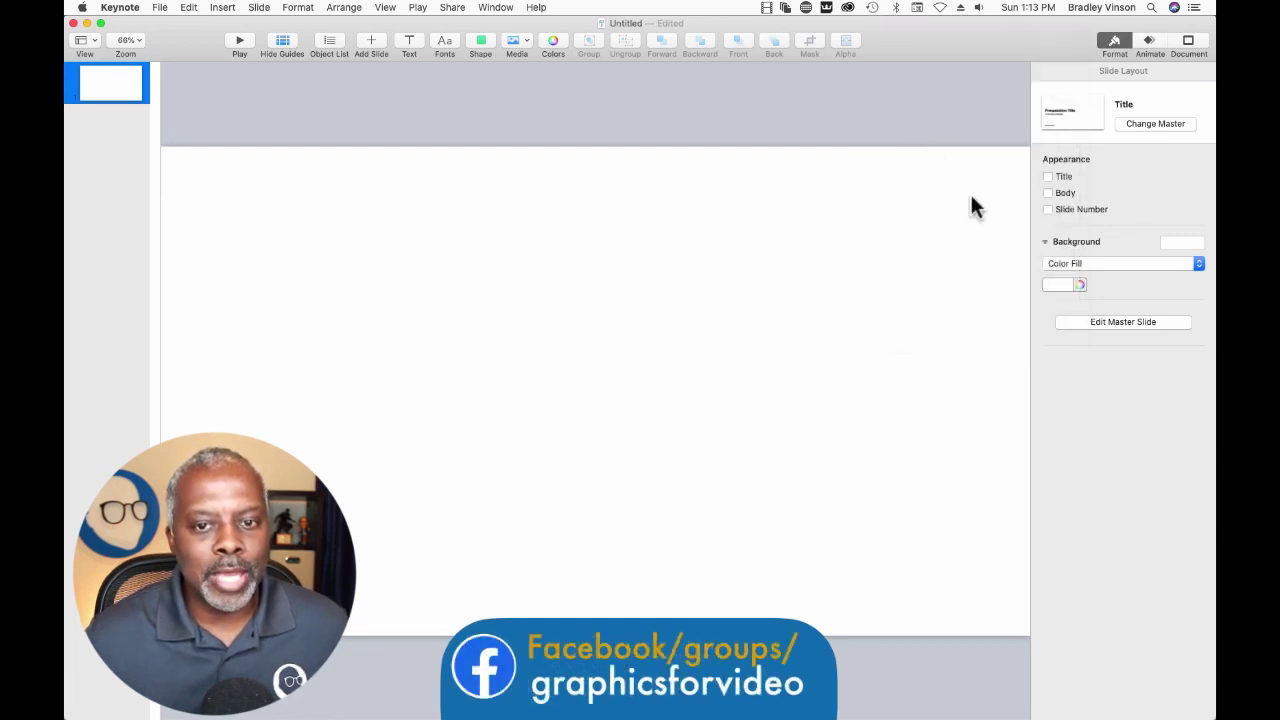
Set the slide background to No Fill and zoom the view to 50%
click(1056, 260)
click(1057, 252)
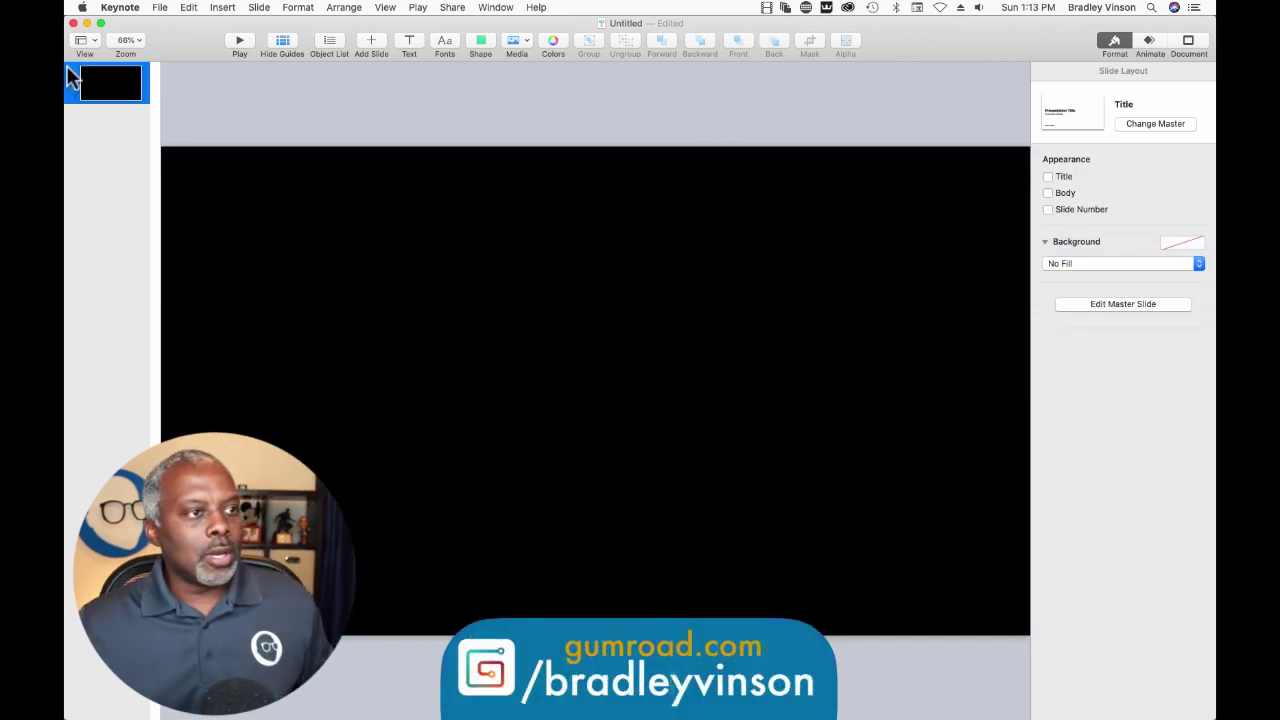
click(125, 38)
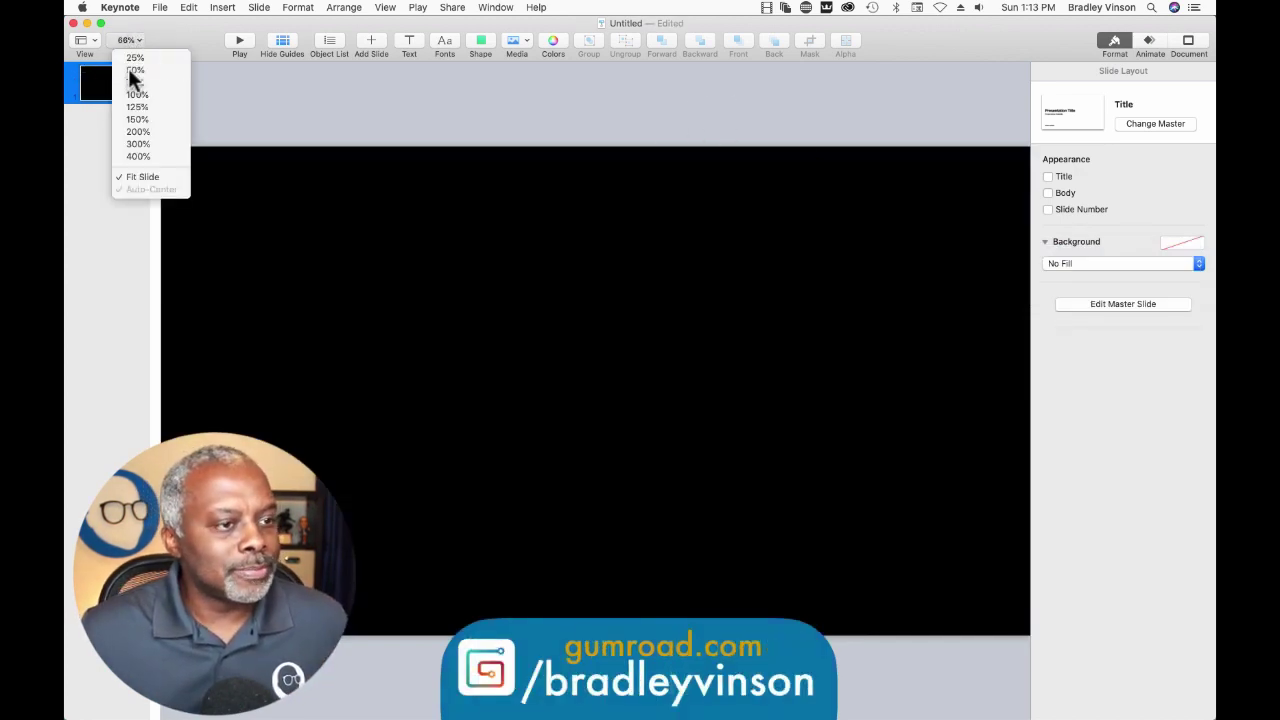
click(128, 70)
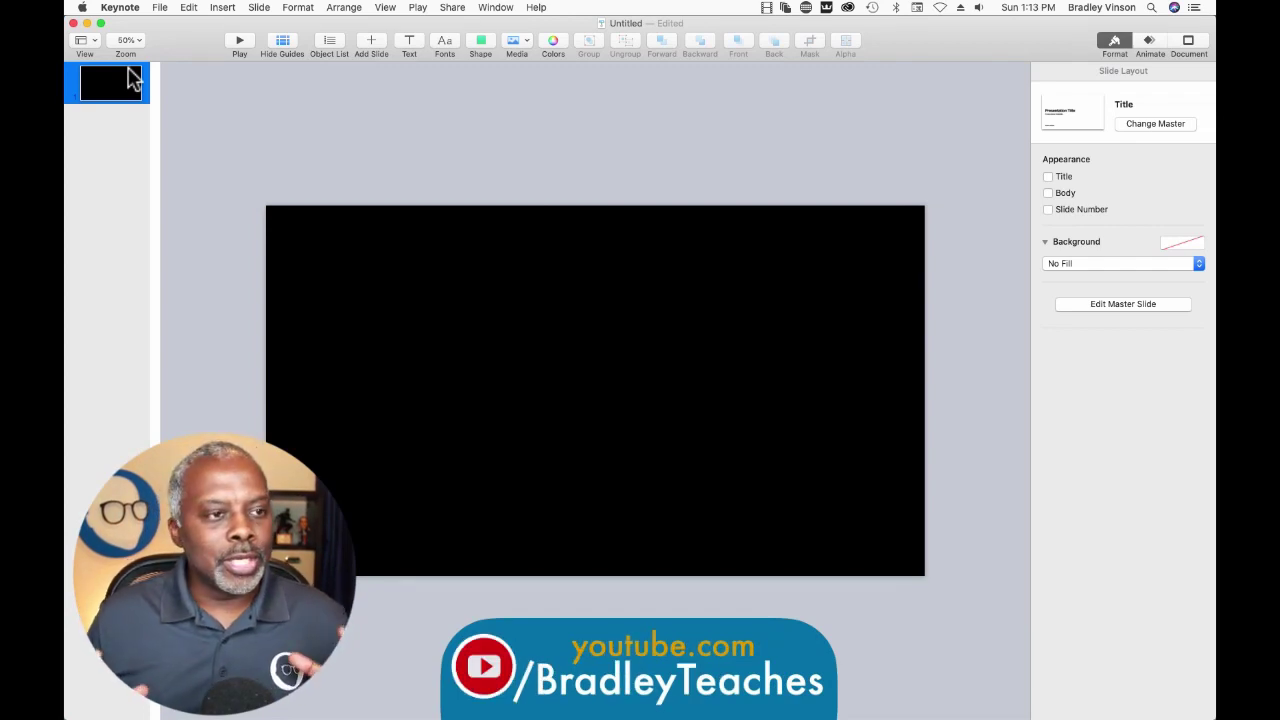
Insert a square, make it blue, and stretch it to 1920 × 1080 pt covering the slide
click(480, 45)
click(466, 147)
drag(596, 391, 297, 227)
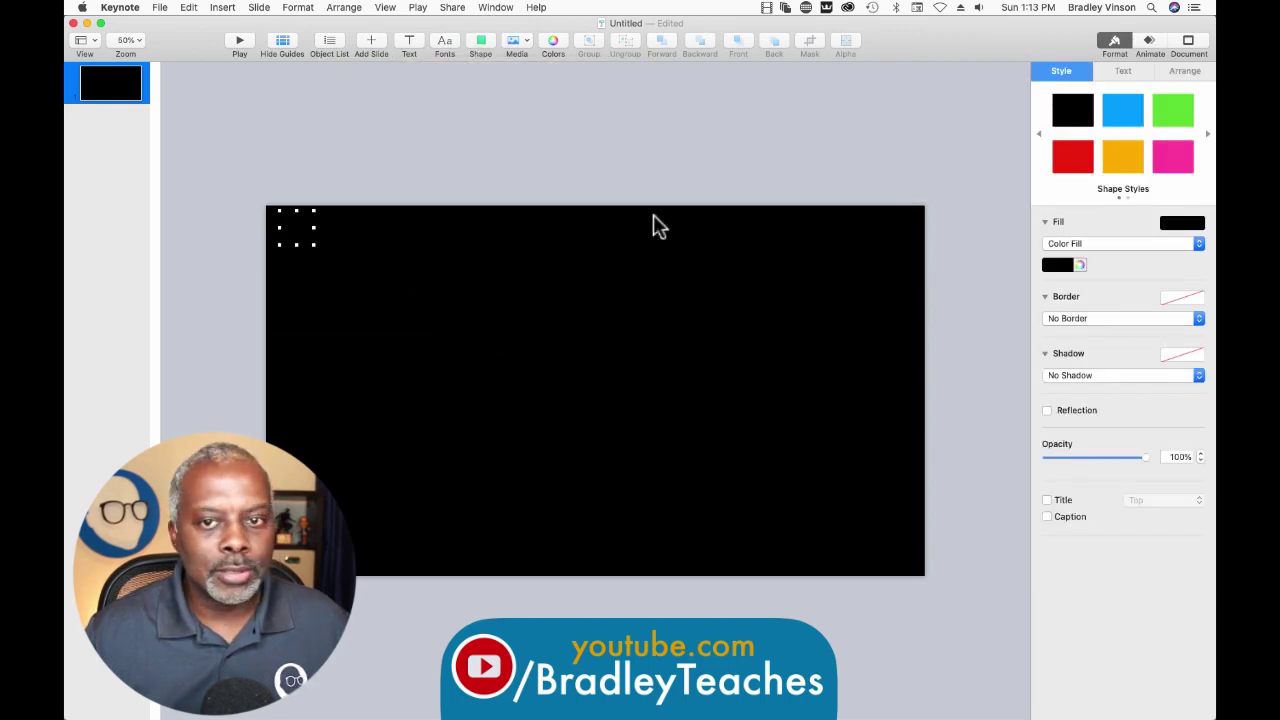
click(1118, 112)
click(298, 238)
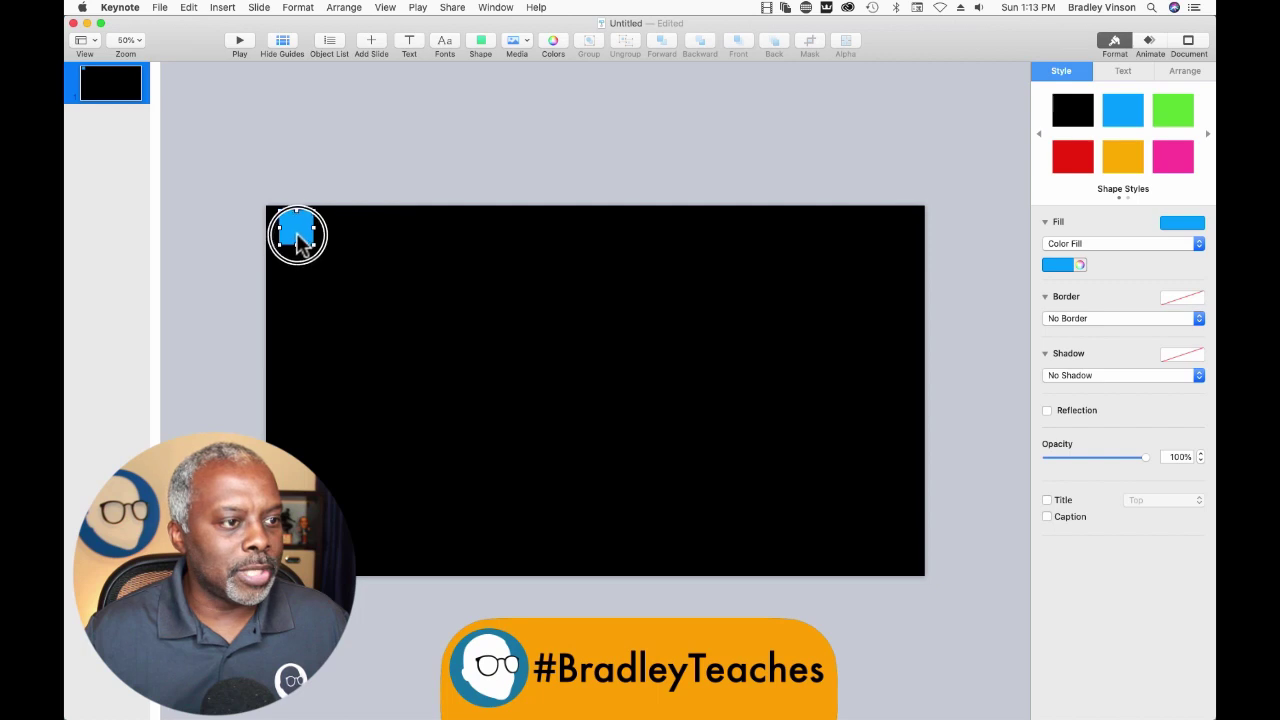
drag(300, 240, 921, 580)
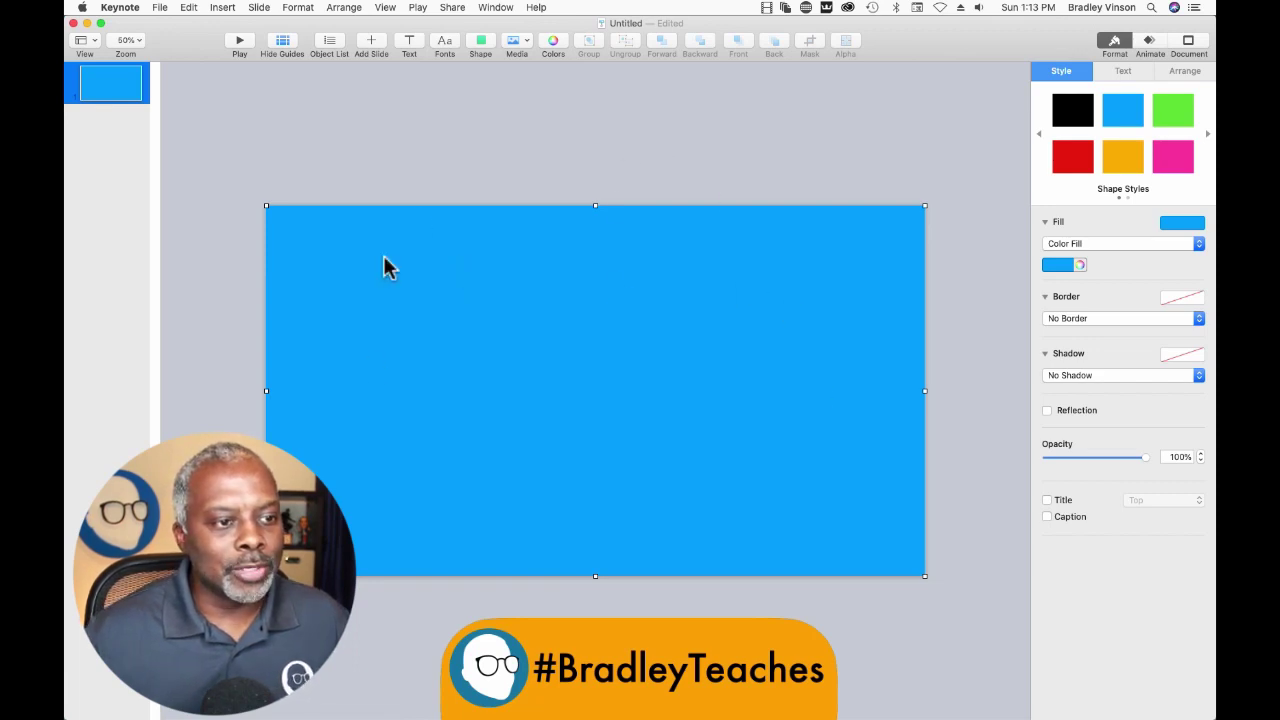
click(900, 168)
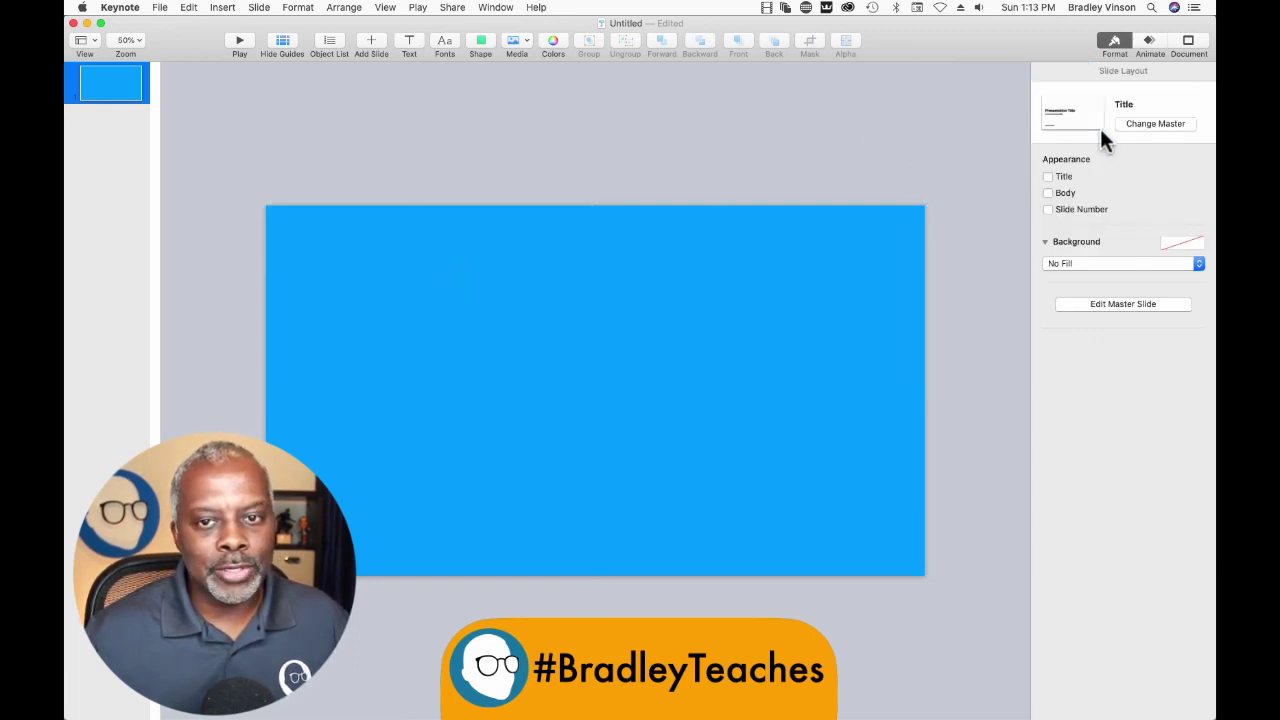
Add a green rounded rectangle about 1764 × 841 pt inside the blue one and select both
click(784, 230)
click(480, 45)
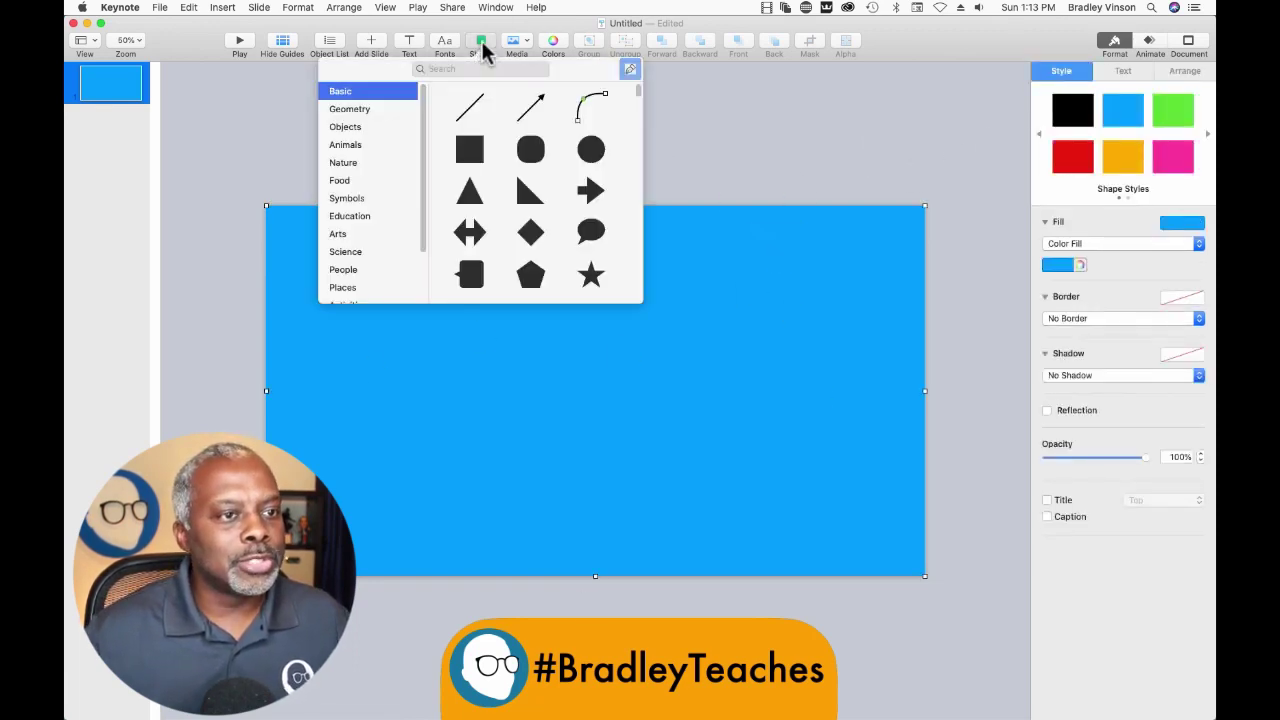
click(530, 148)
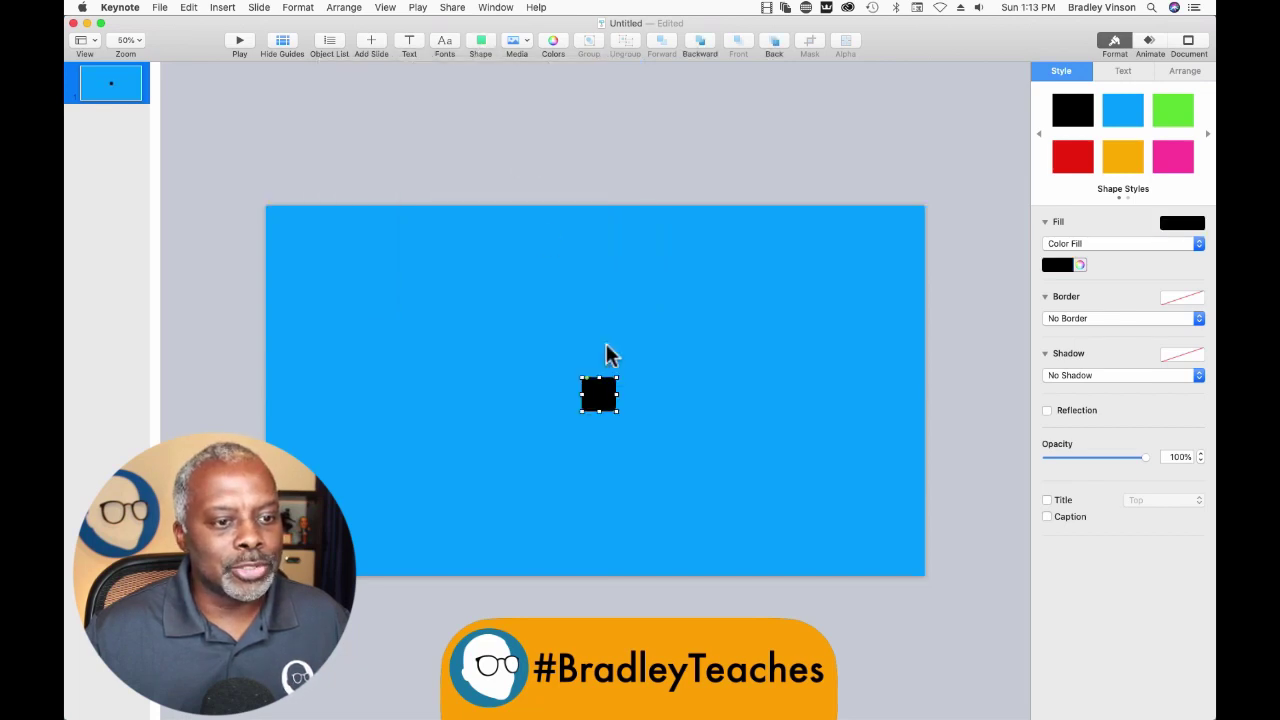
click(1160, 134)
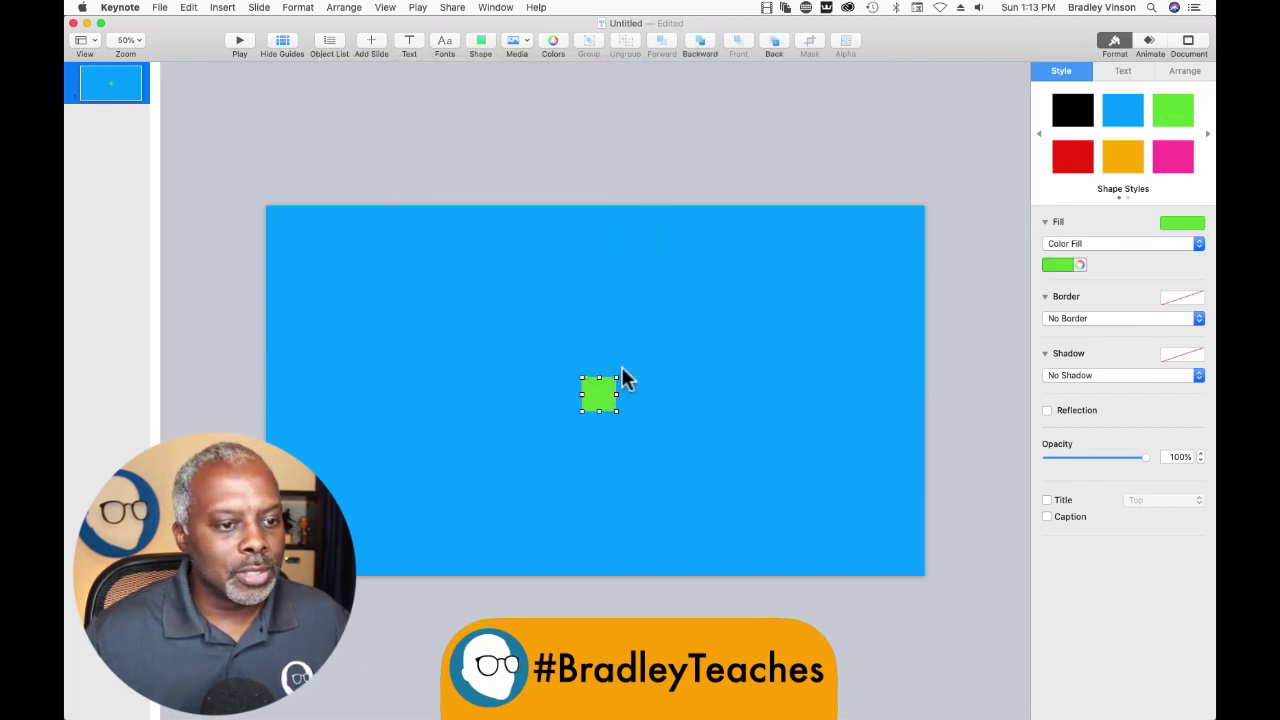
drag(608, 398, 891, 520)
click(549, 134)
drag(520, 160, 605, 245)
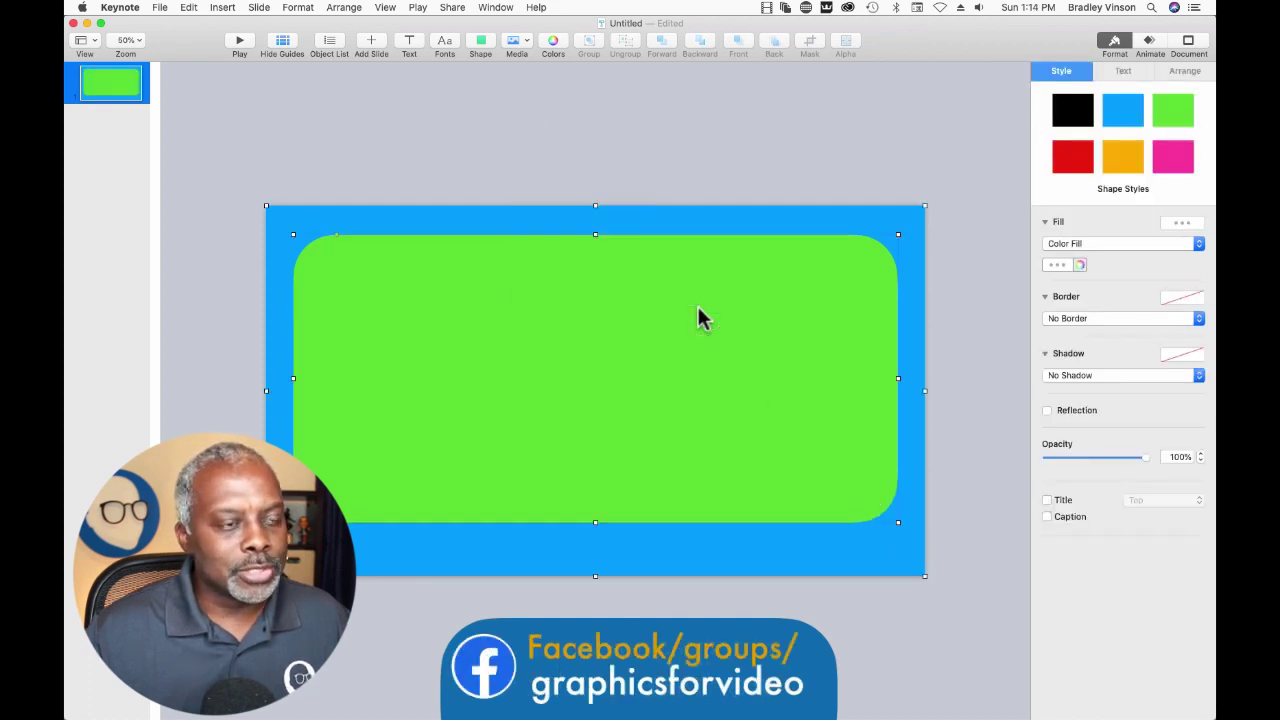
click(298, 8)
Subtract the green shape from the blue one to make a frame
mouse_move(335, 86)
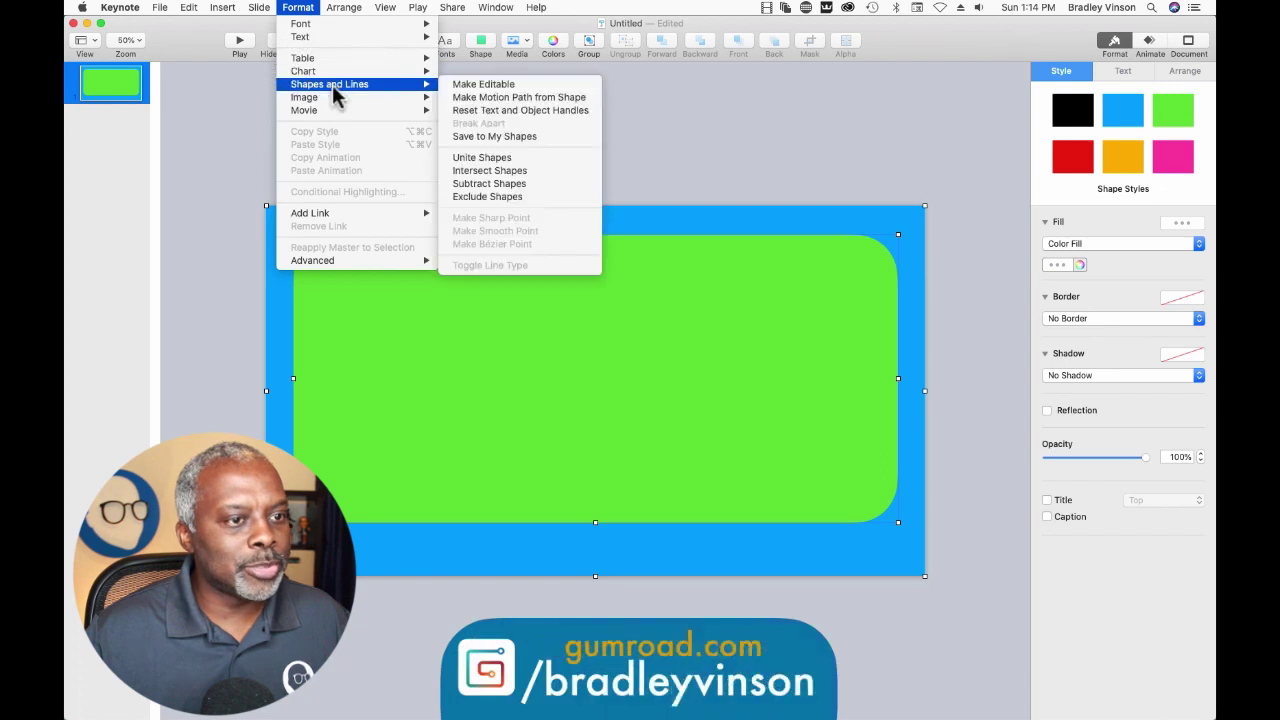
click(489, 183)
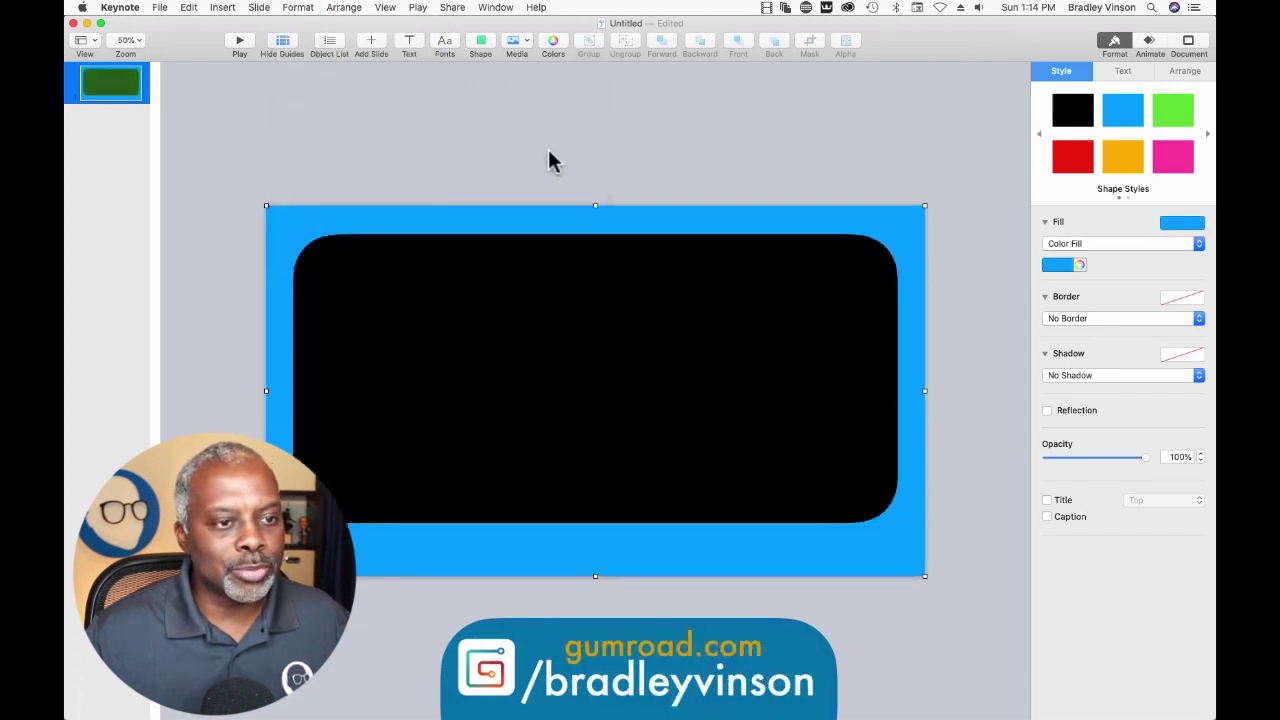
click(570, 156)
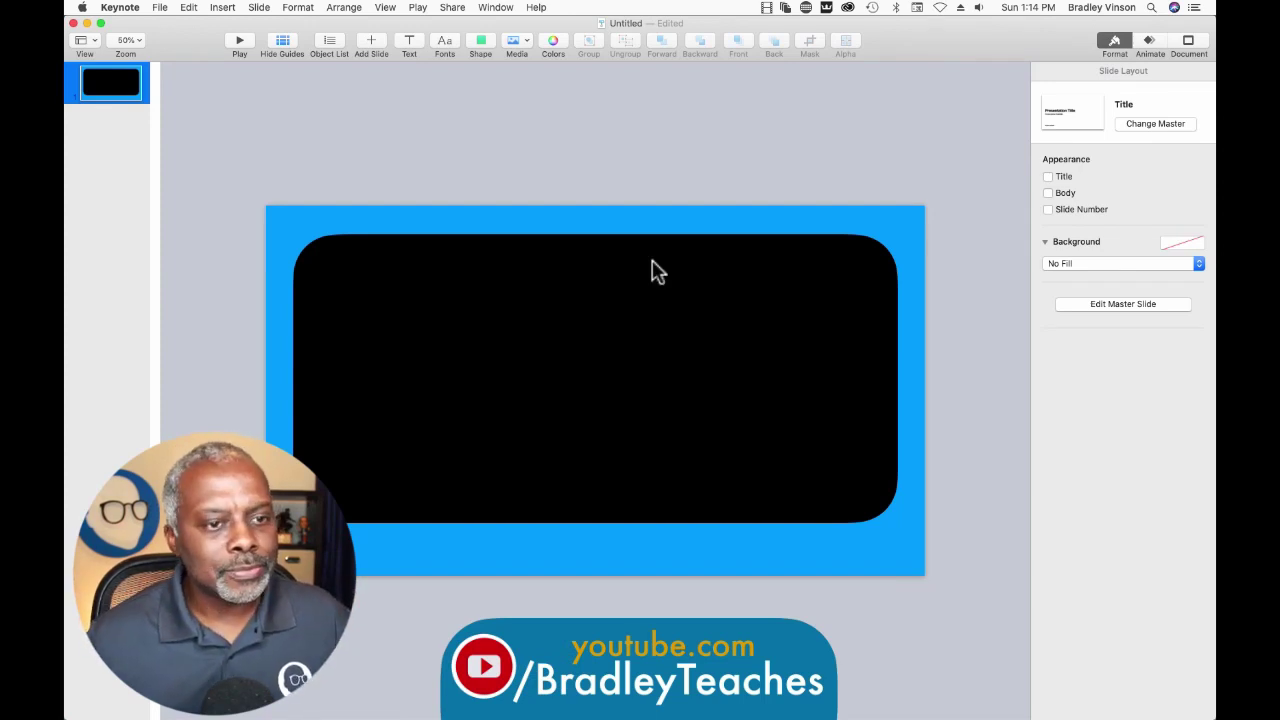
Give the frame an Image Fill using 1280x720.png
click(654, 228)
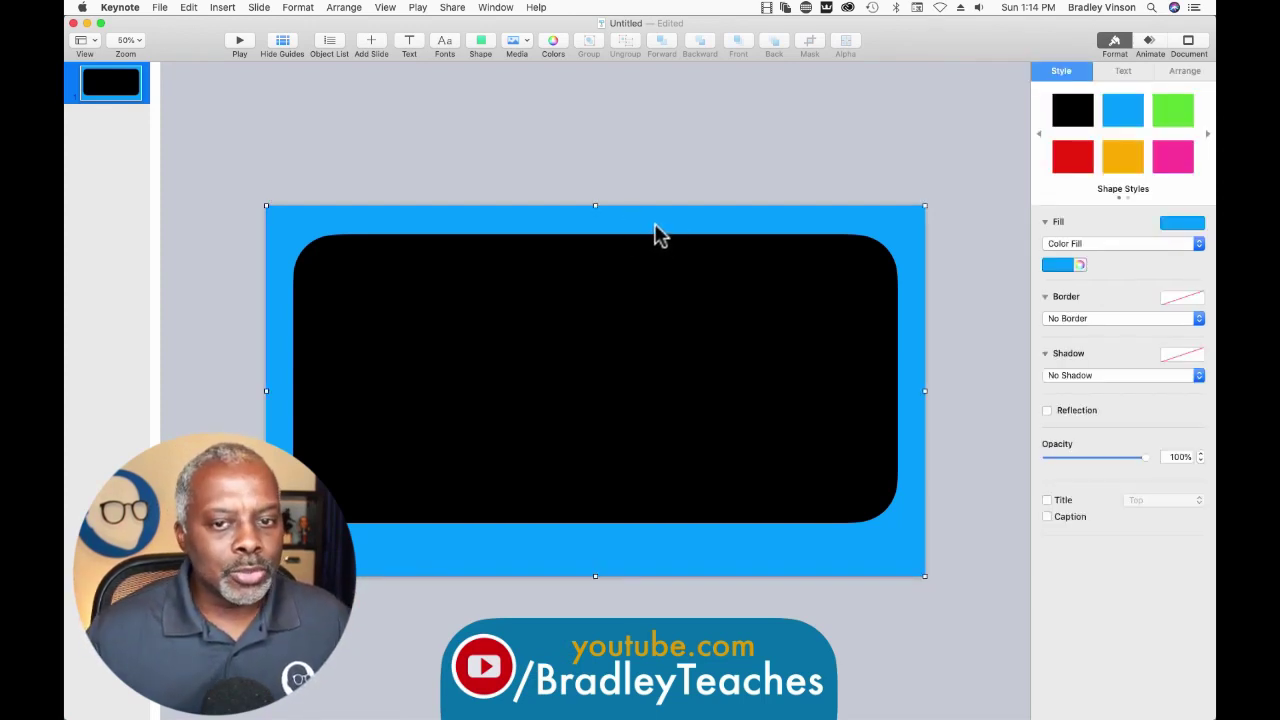
click(1062, 246)
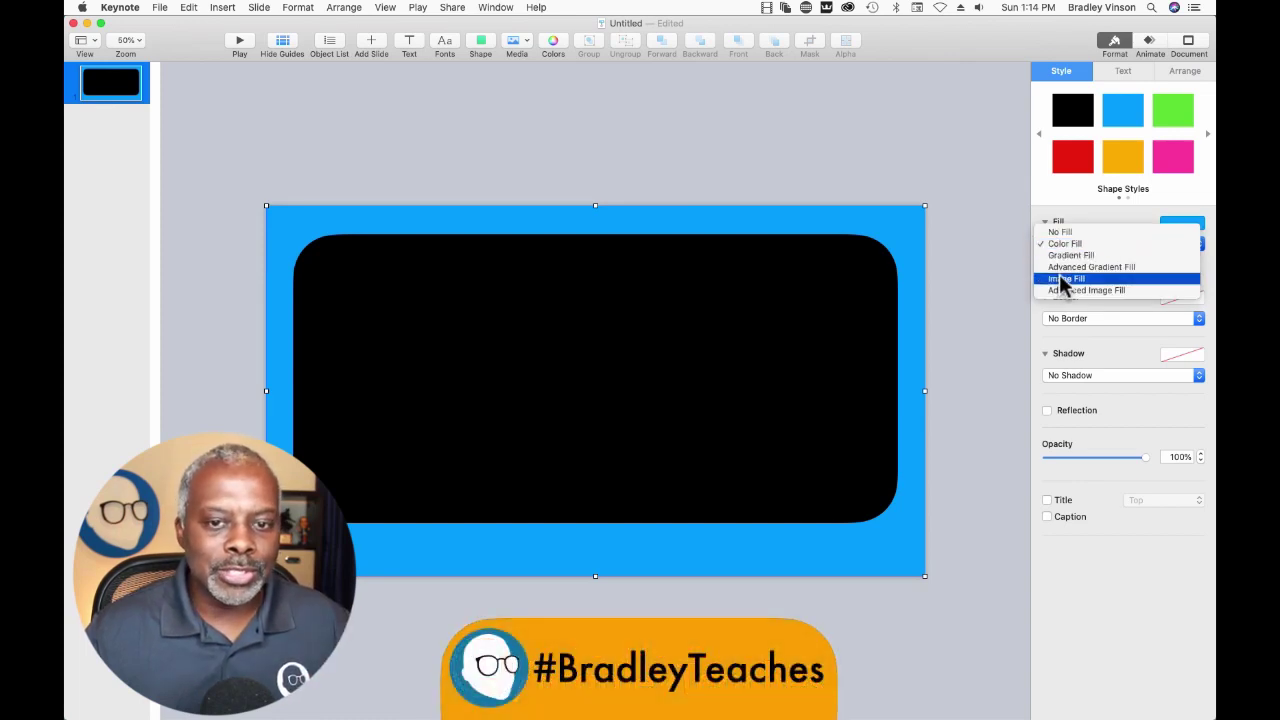
click(1063, 281)
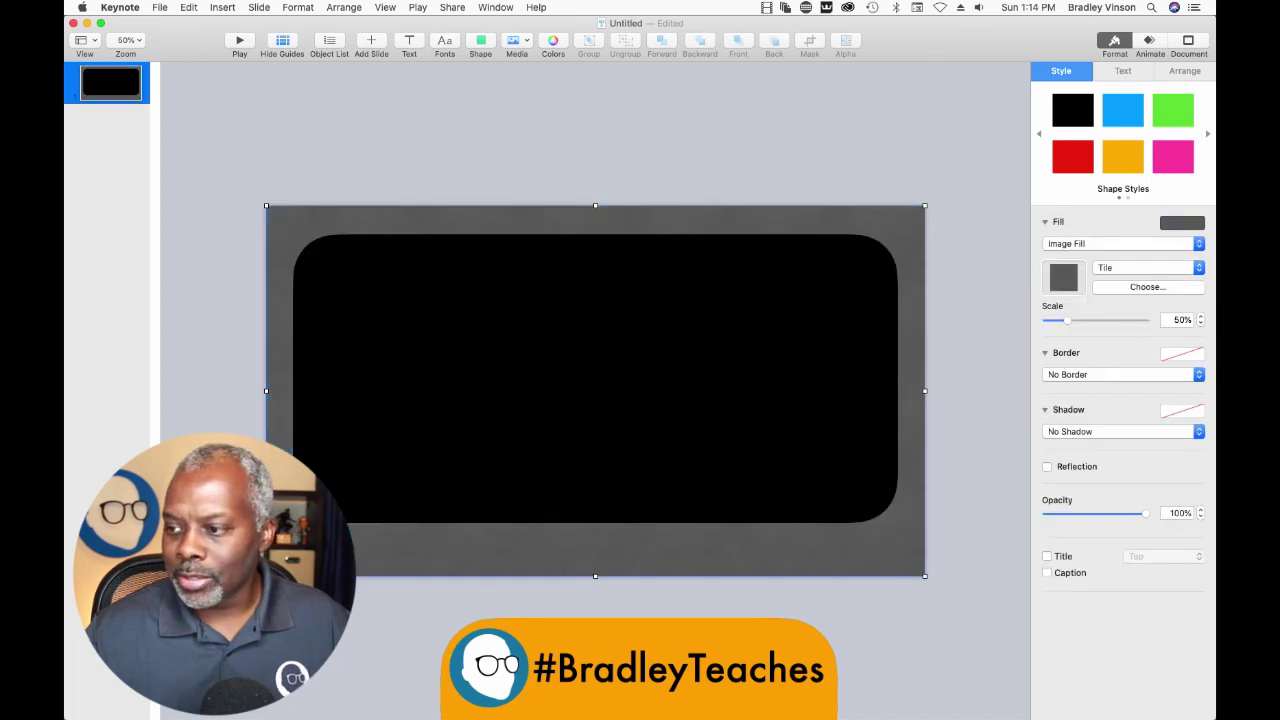
drag(1100, 371, 1057, 274)
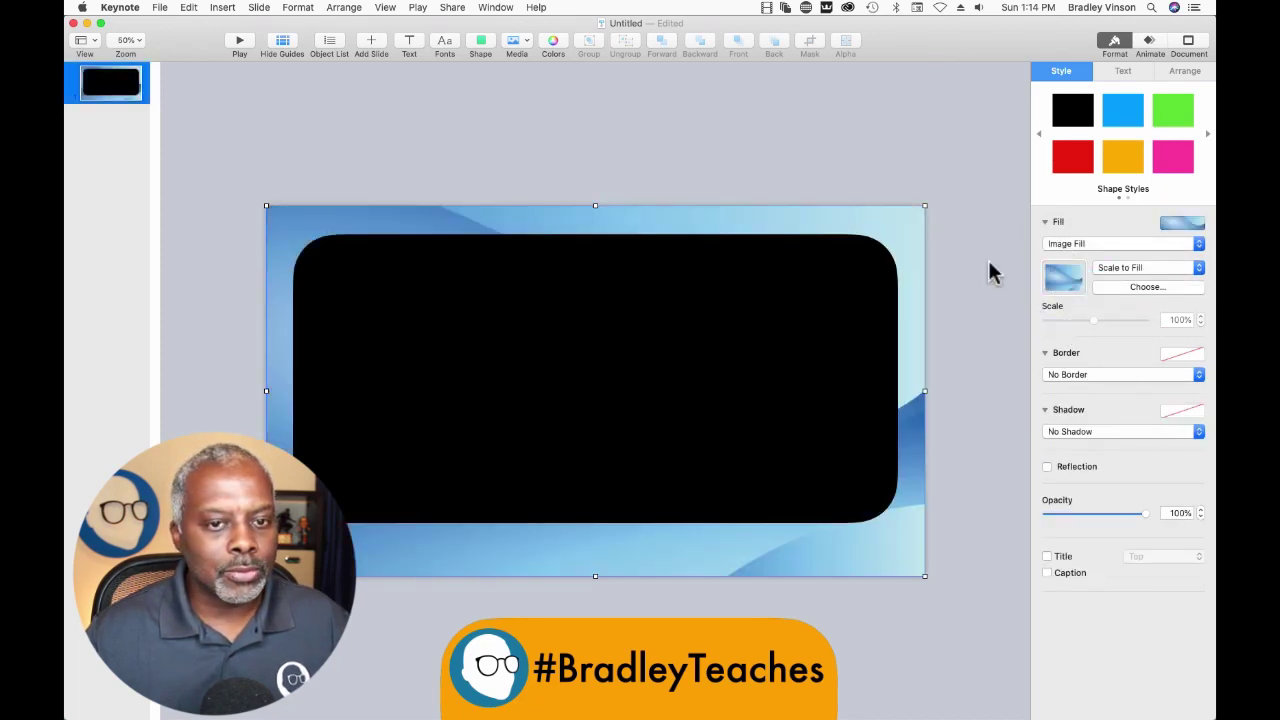
click(987, 201)
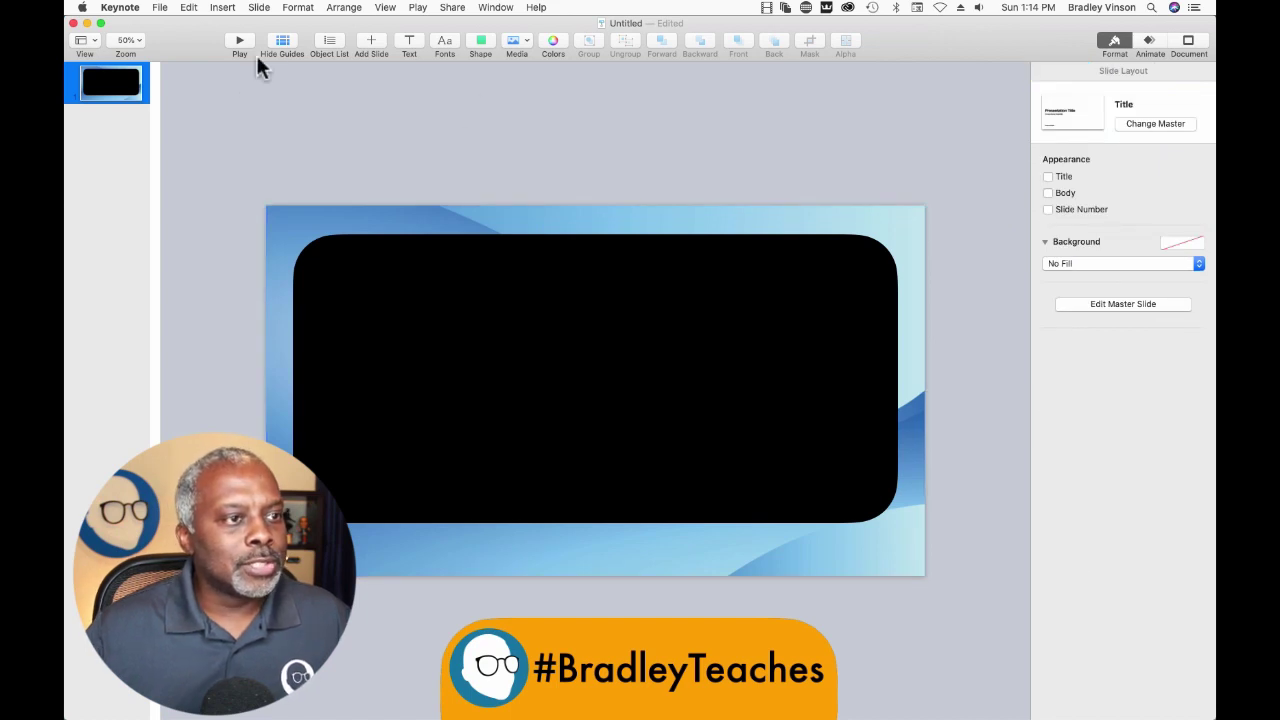
Add a full-slide square at x 0, y 0 filled with the blue wave image
click(329, 42)
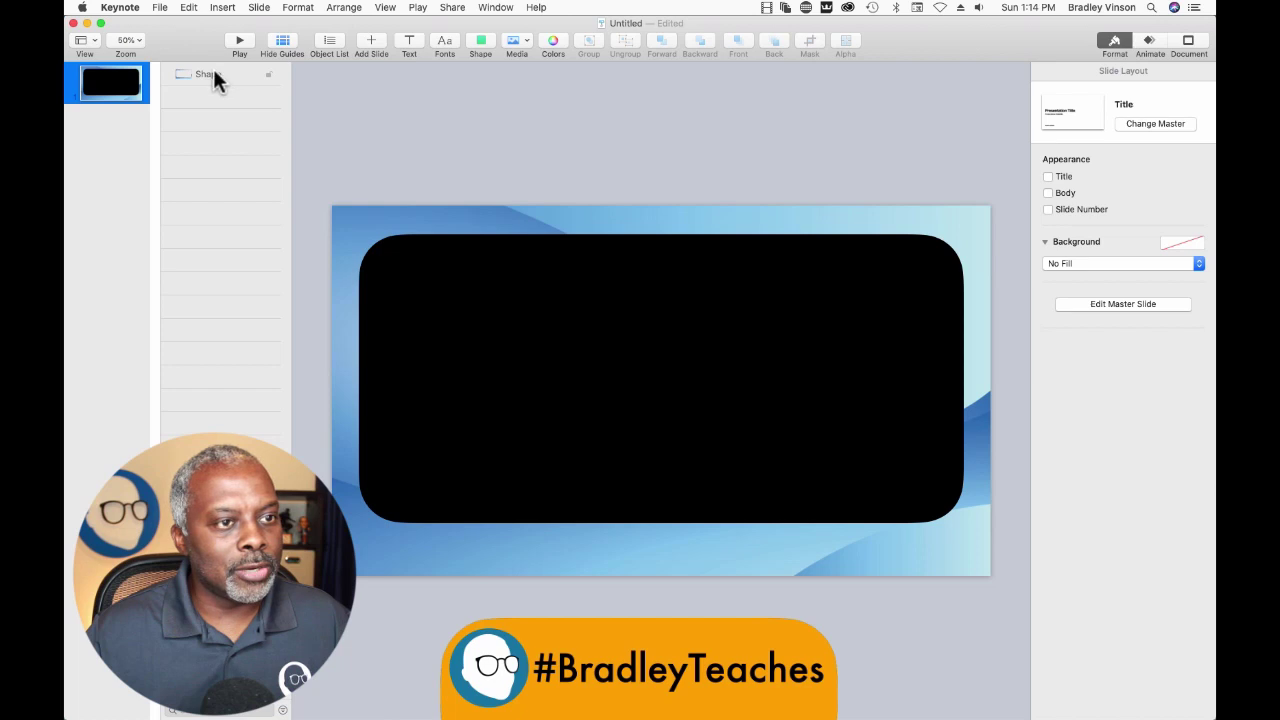
click(474, 44)
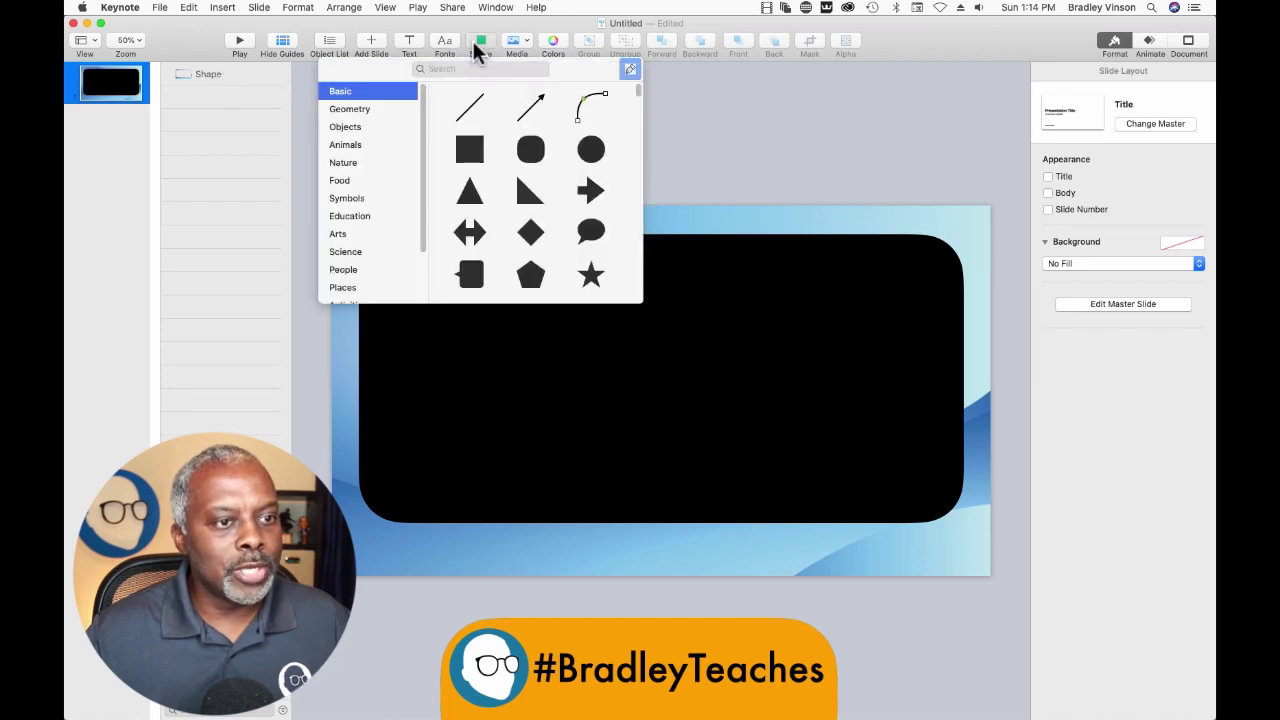
click(469, 146)
drag(665, 397, 989, 576)
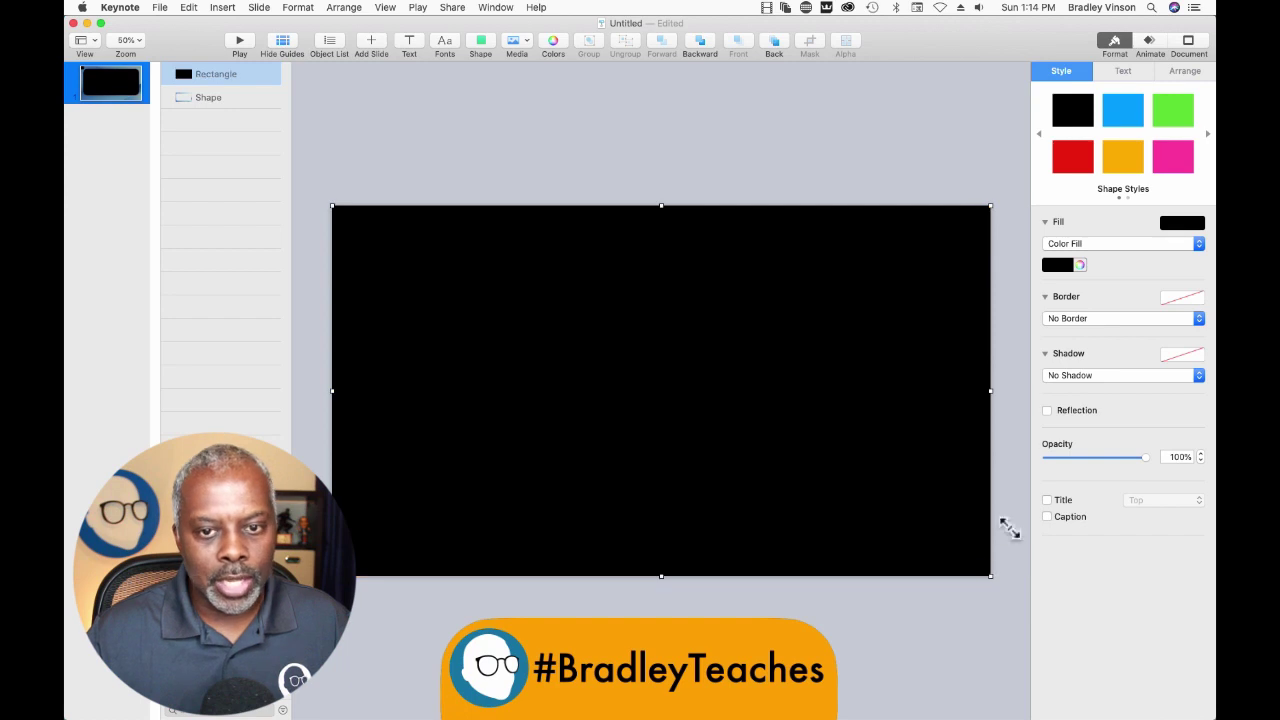
click(1056, 248)
click(1062, 279)
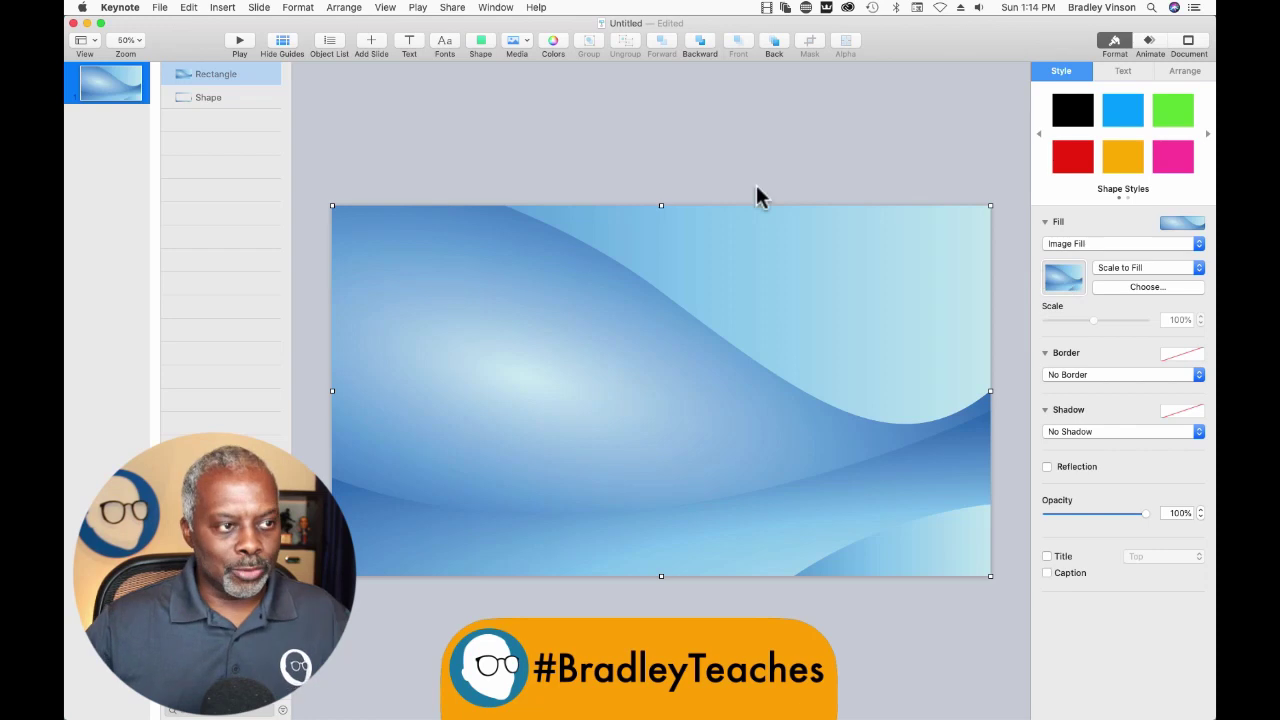
Move Shape above Rectangle in the Object List so the wave rectangle sits behind
click(210, 103)
click(211, 100)
drag(209, 98, 210, 59)
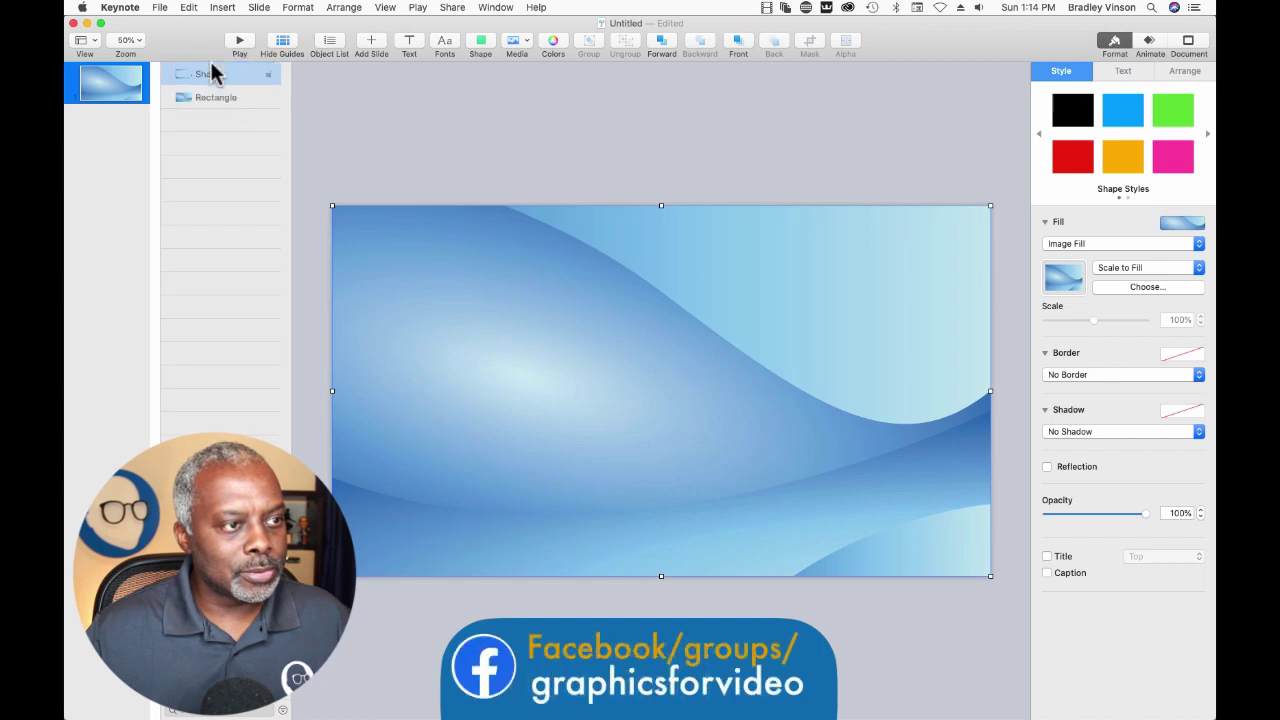
click(212, 98)
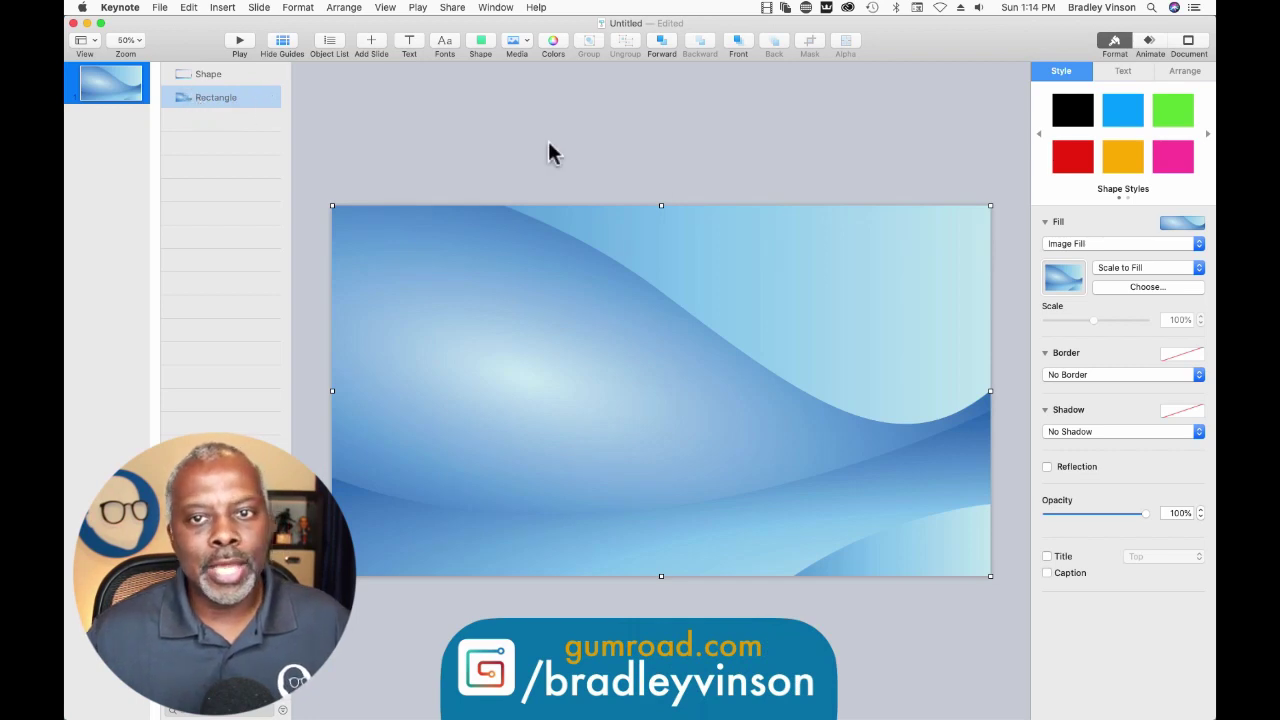
Apply a Crumble build-out effect to the wave-image rectangle
click(1150, 45)
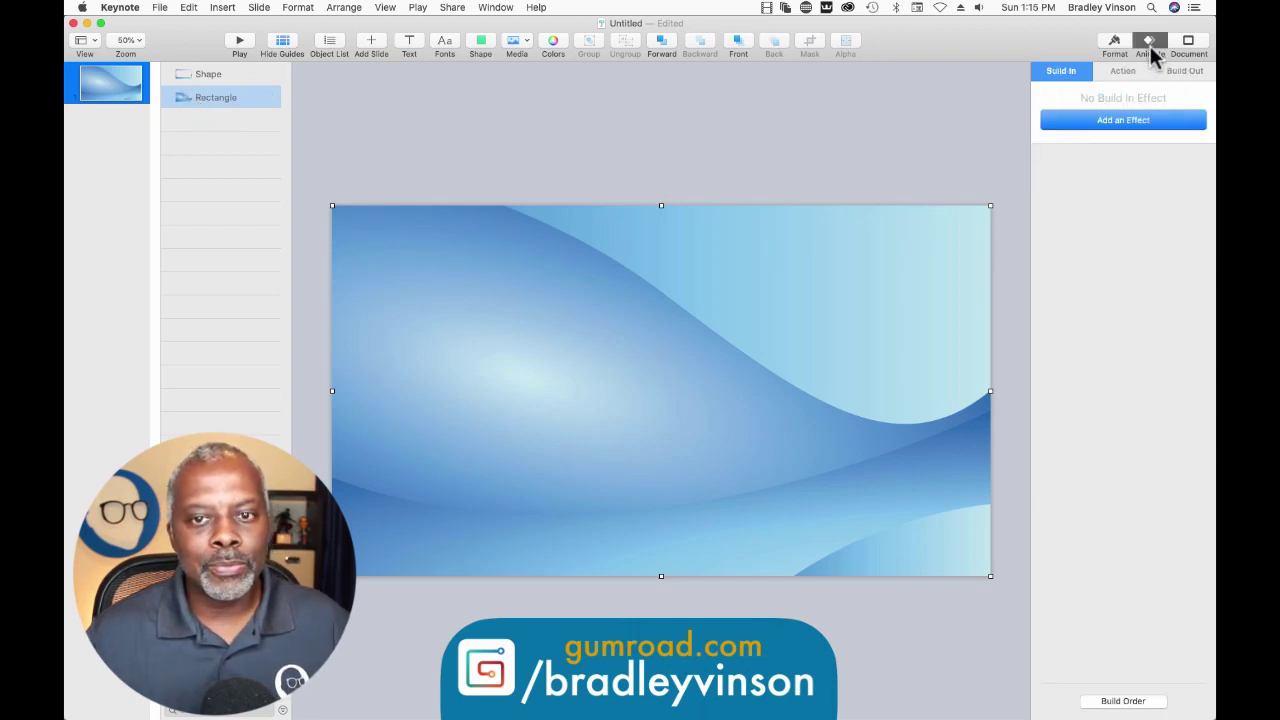
click(1183, 72)
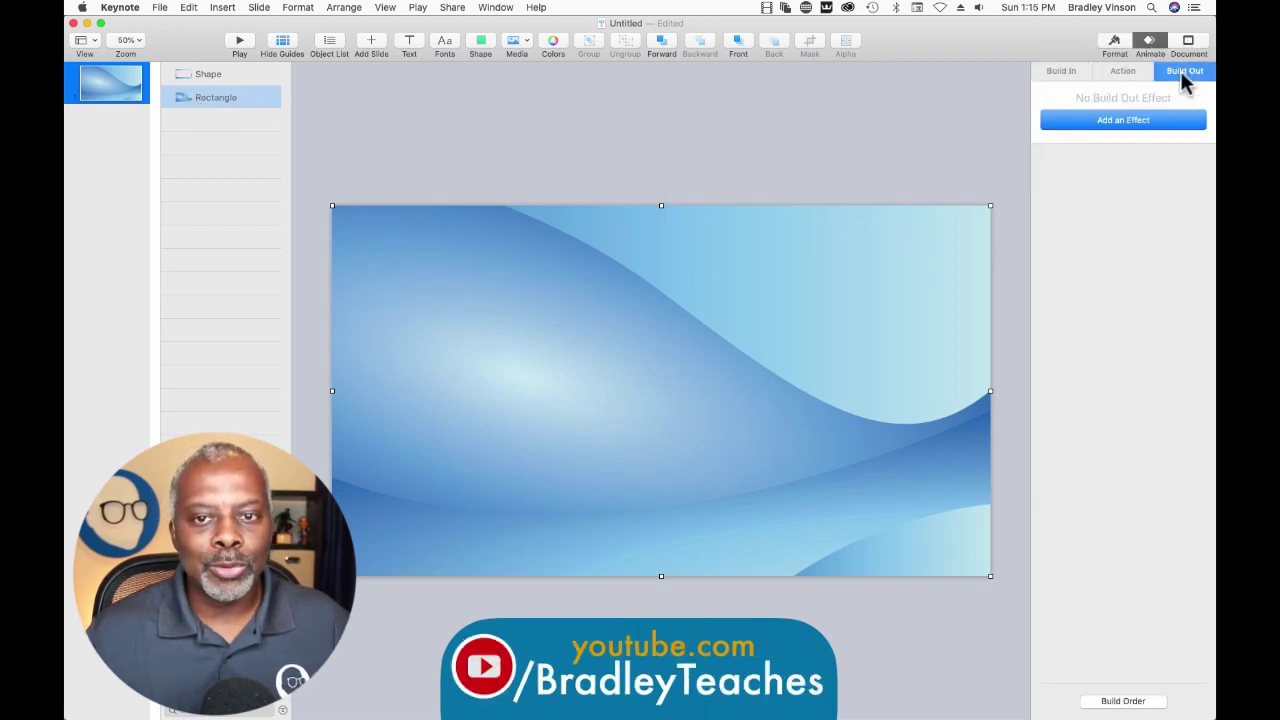
click(1119, 125)
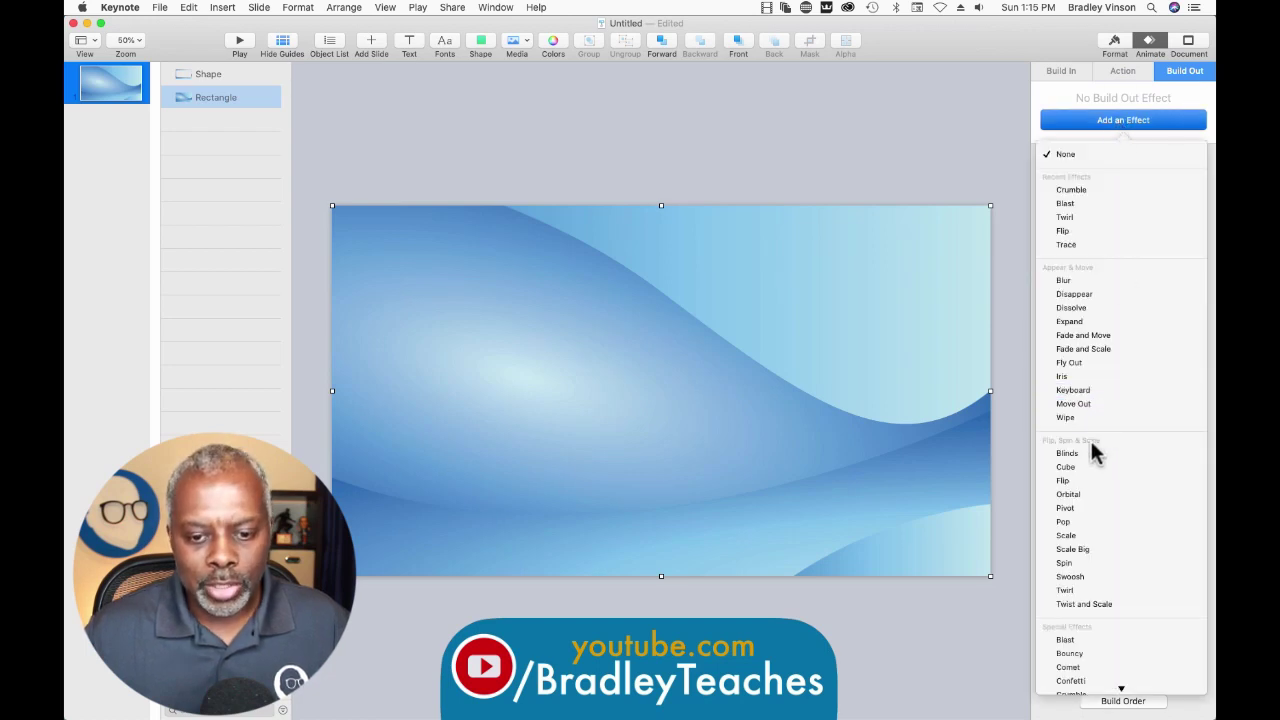
scroll(1091, 442, down, 4)
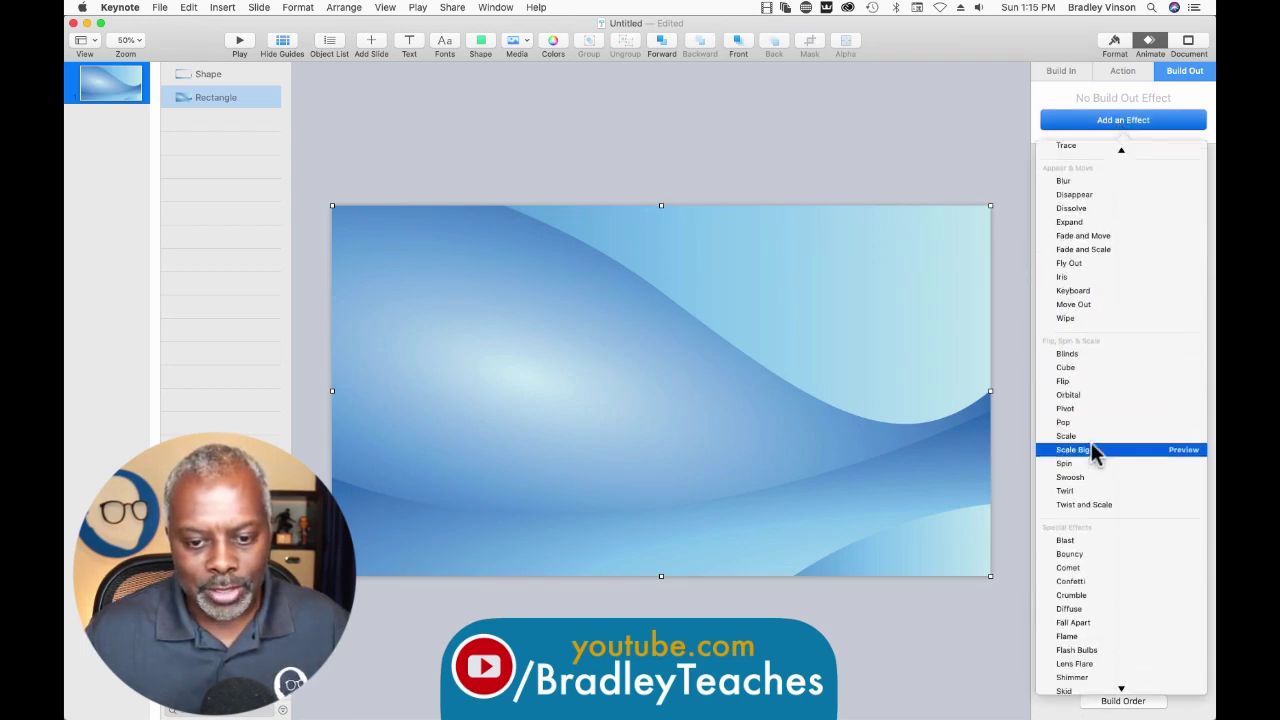
scroll(1090, 448, down, 1)
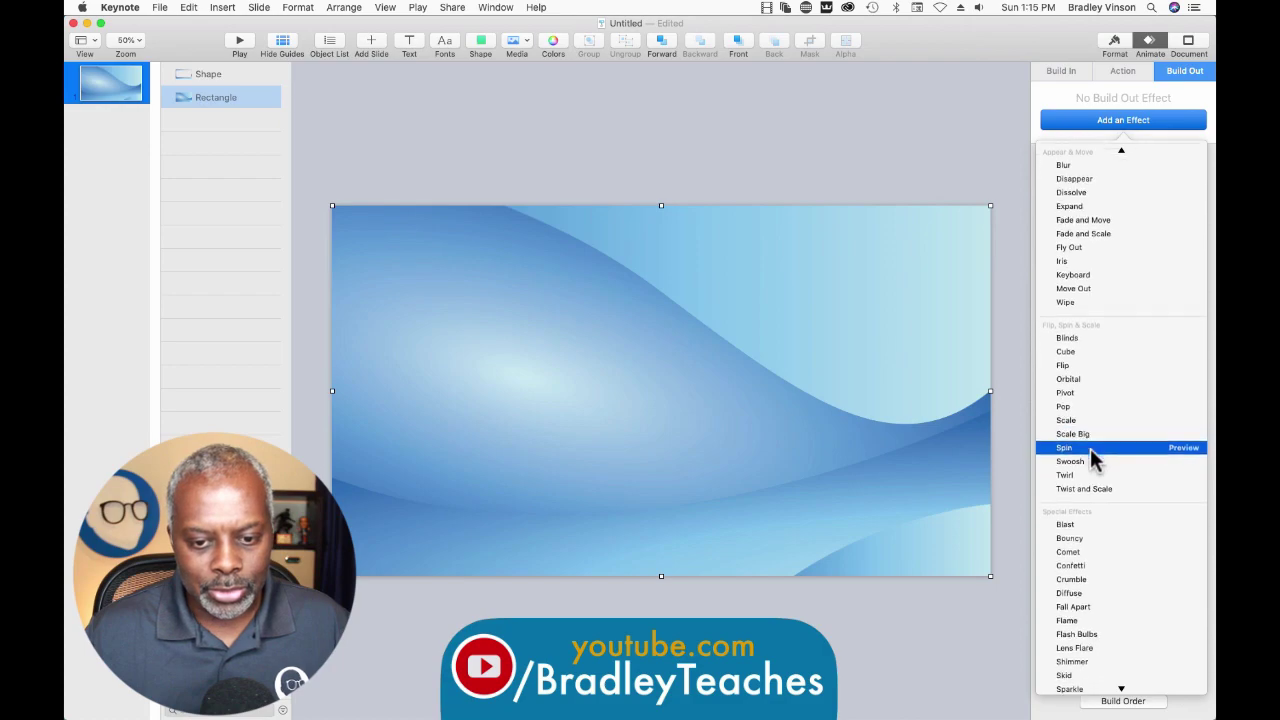
click(1180, 580)
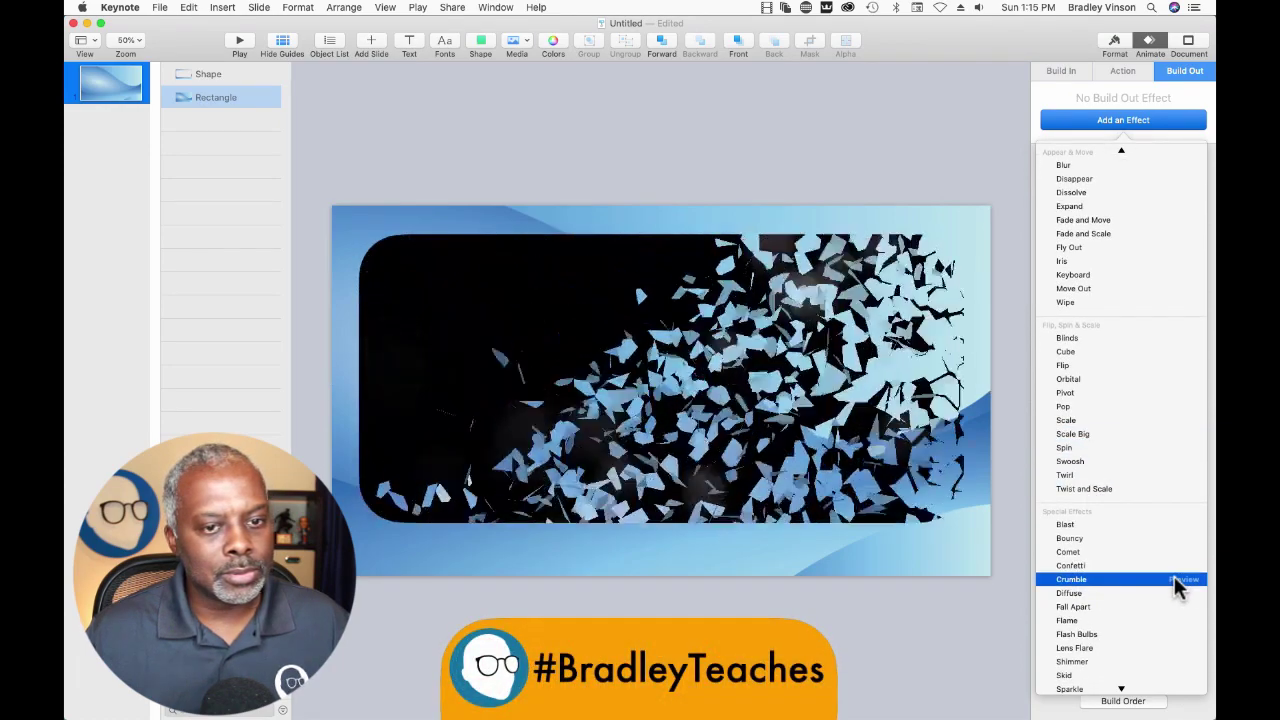
click(1074, 582)
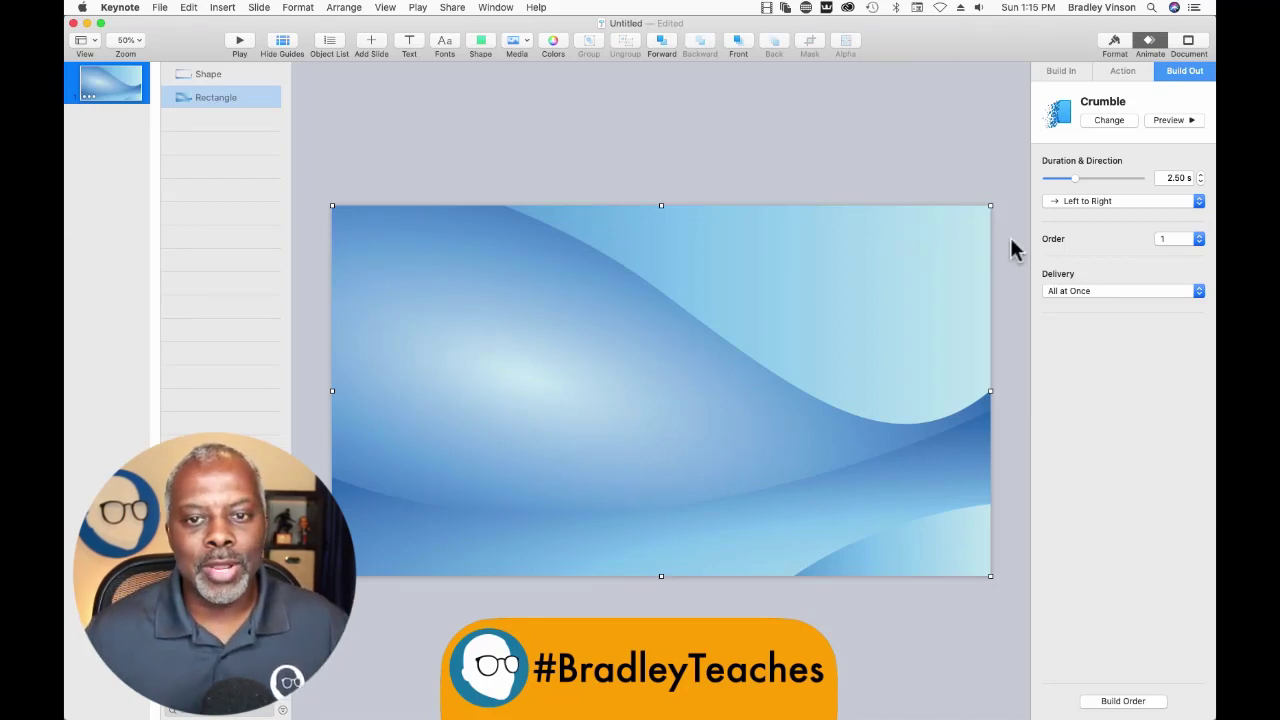
Set the Crumble direction to Random and preview the 2.50 s build-out
click(1113, 203)
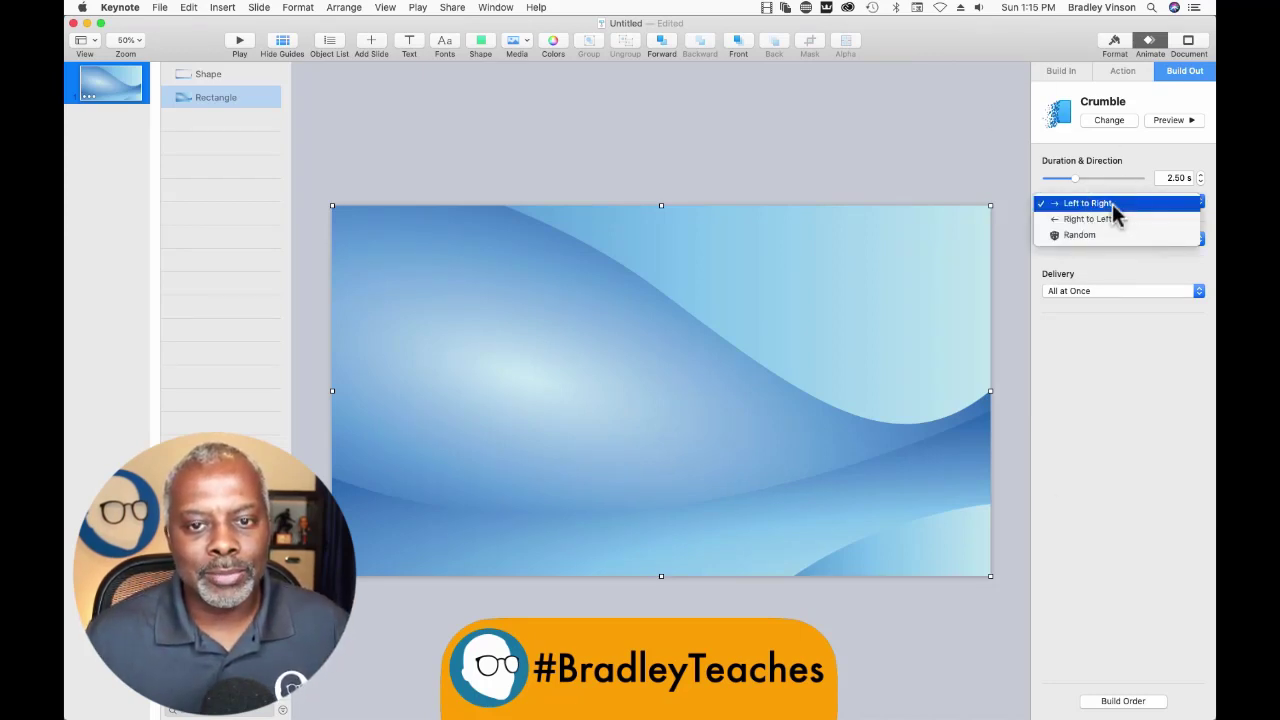
click(1100, 236)
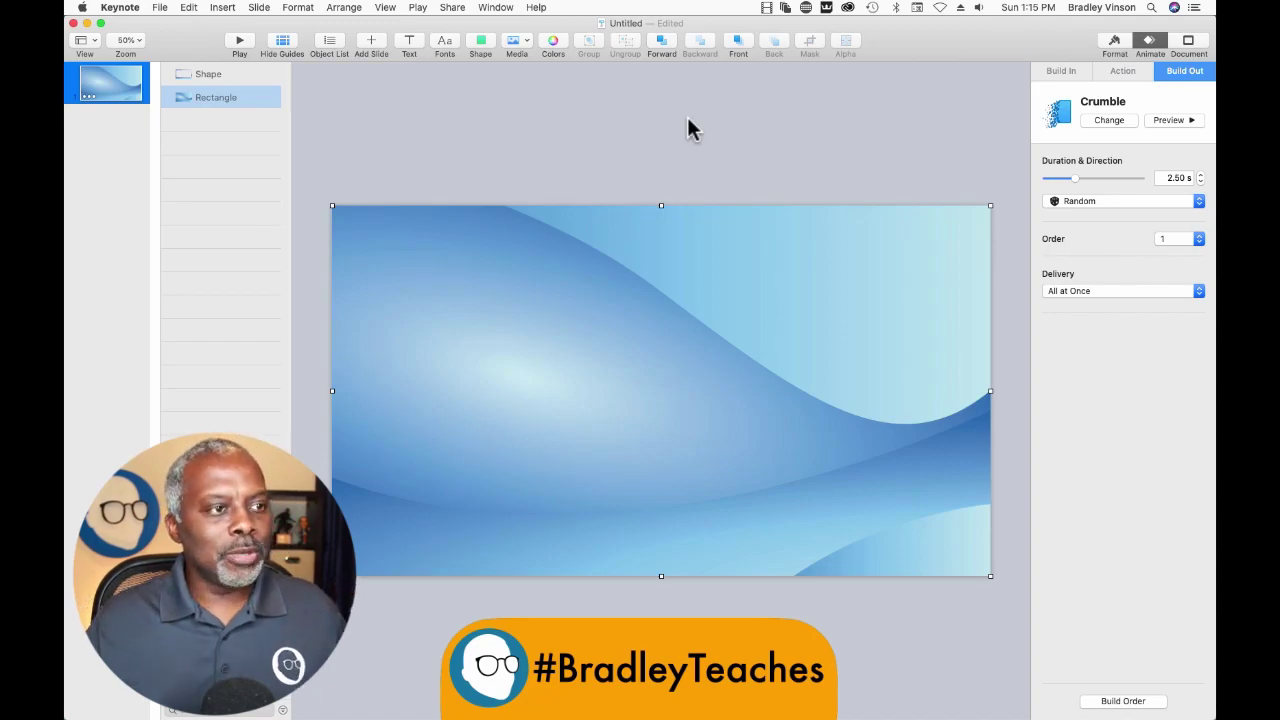
click(1170, 121)
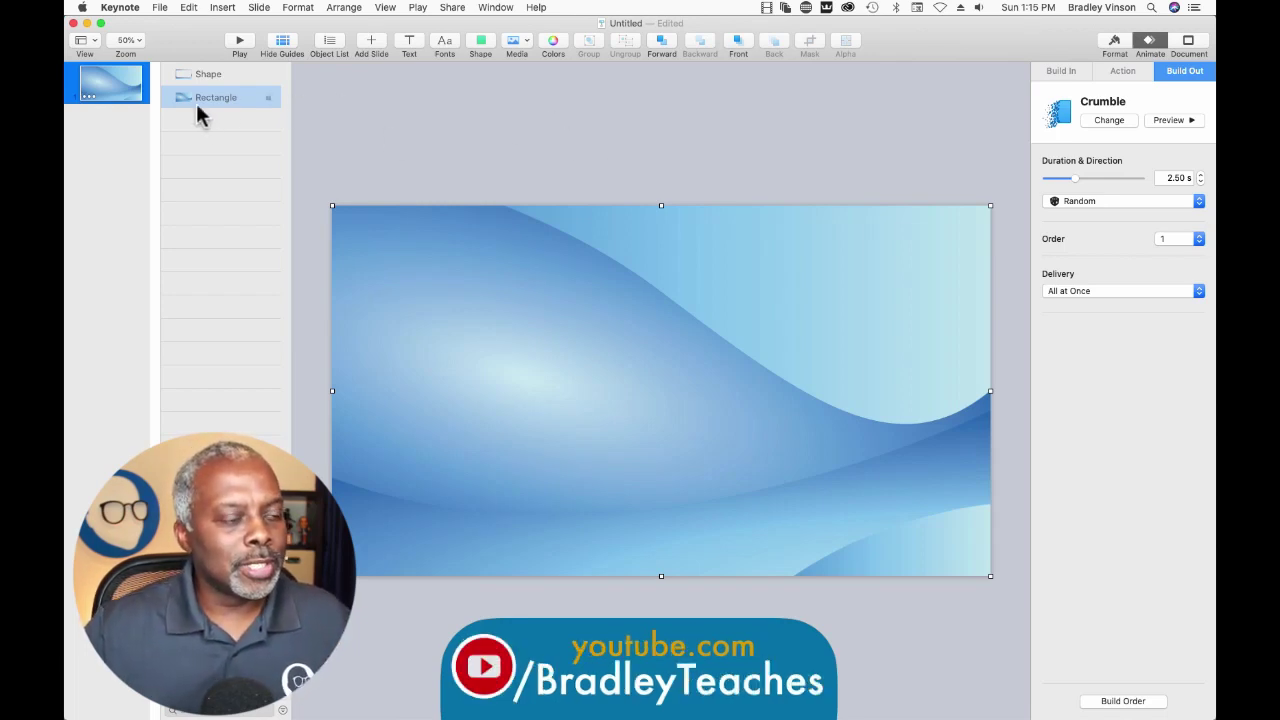
click(409, 42)
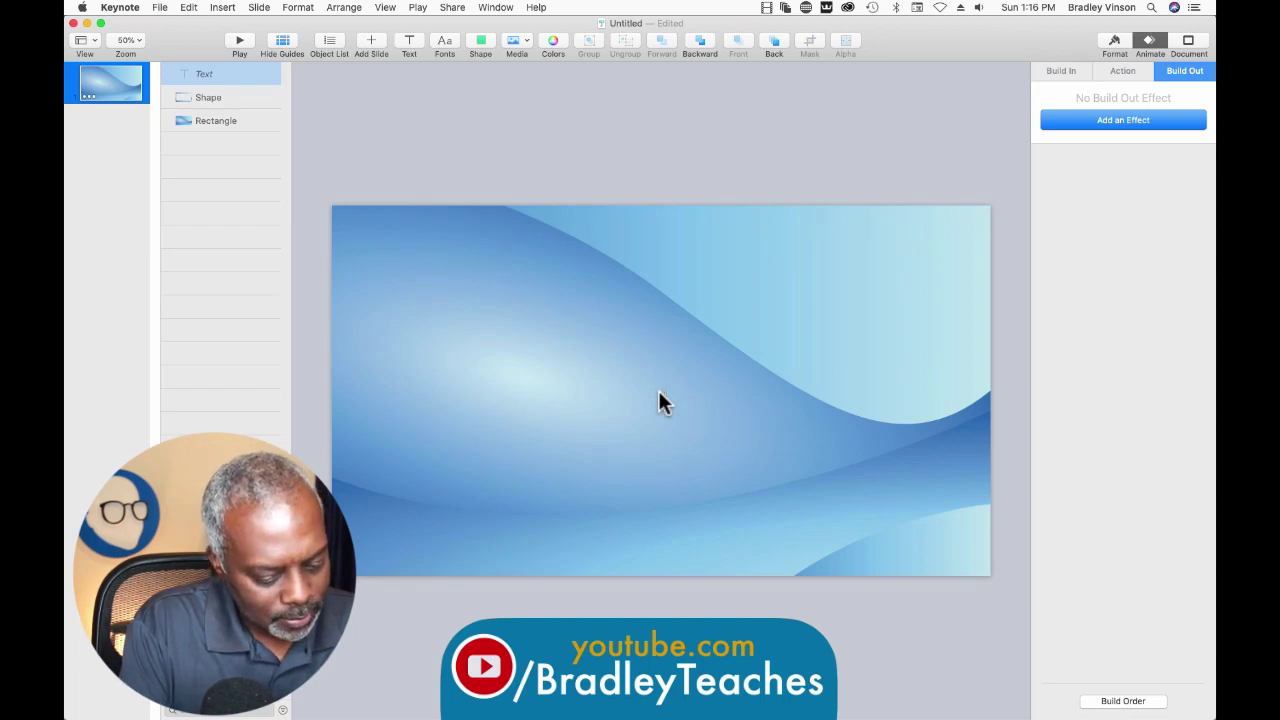
Type 'WELCOME TO MY SHOW!' in a centred text box, correcting the typo
text(WELCOME TO MY)
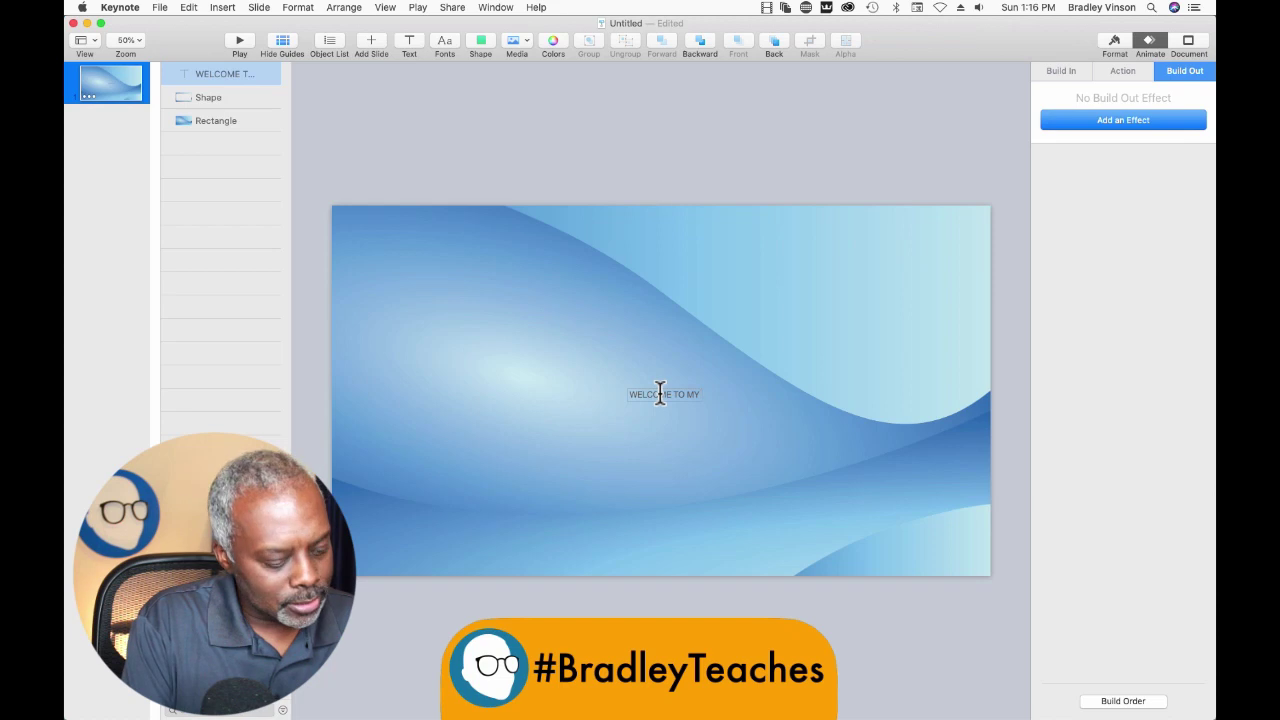
text( SHOE)
key(BackSpace)
text(W!)
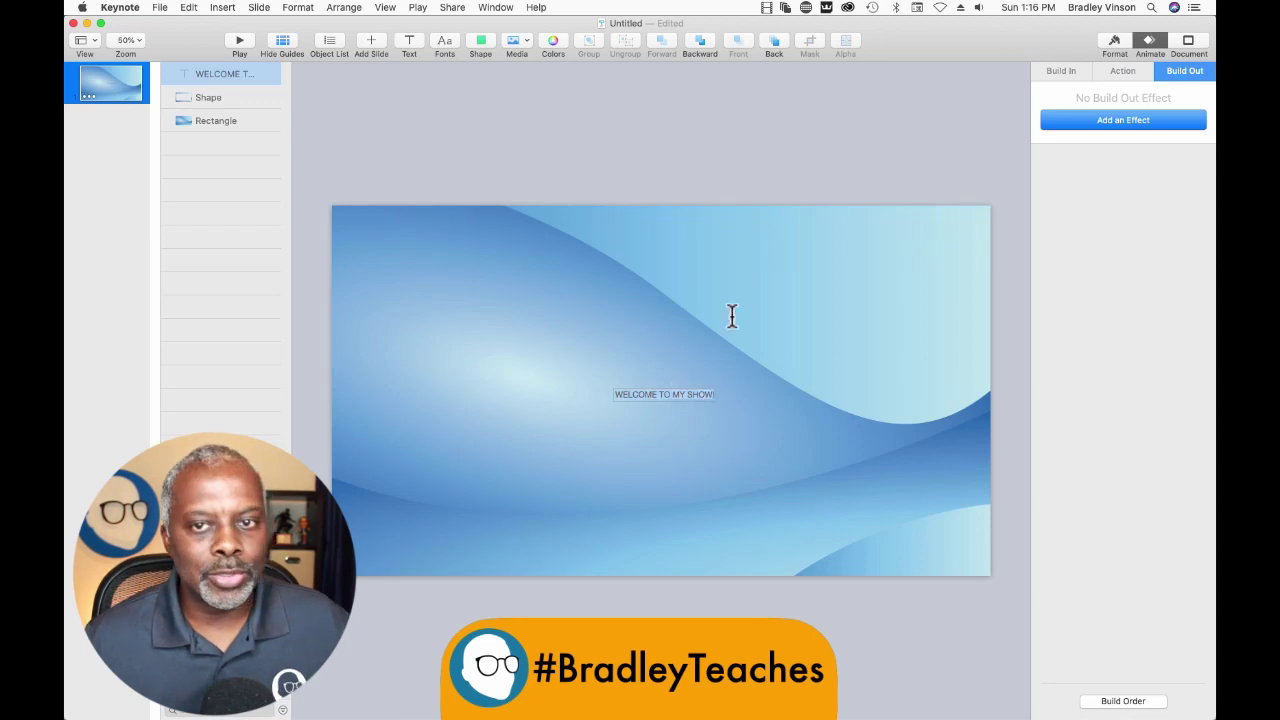
click(1112, 45)
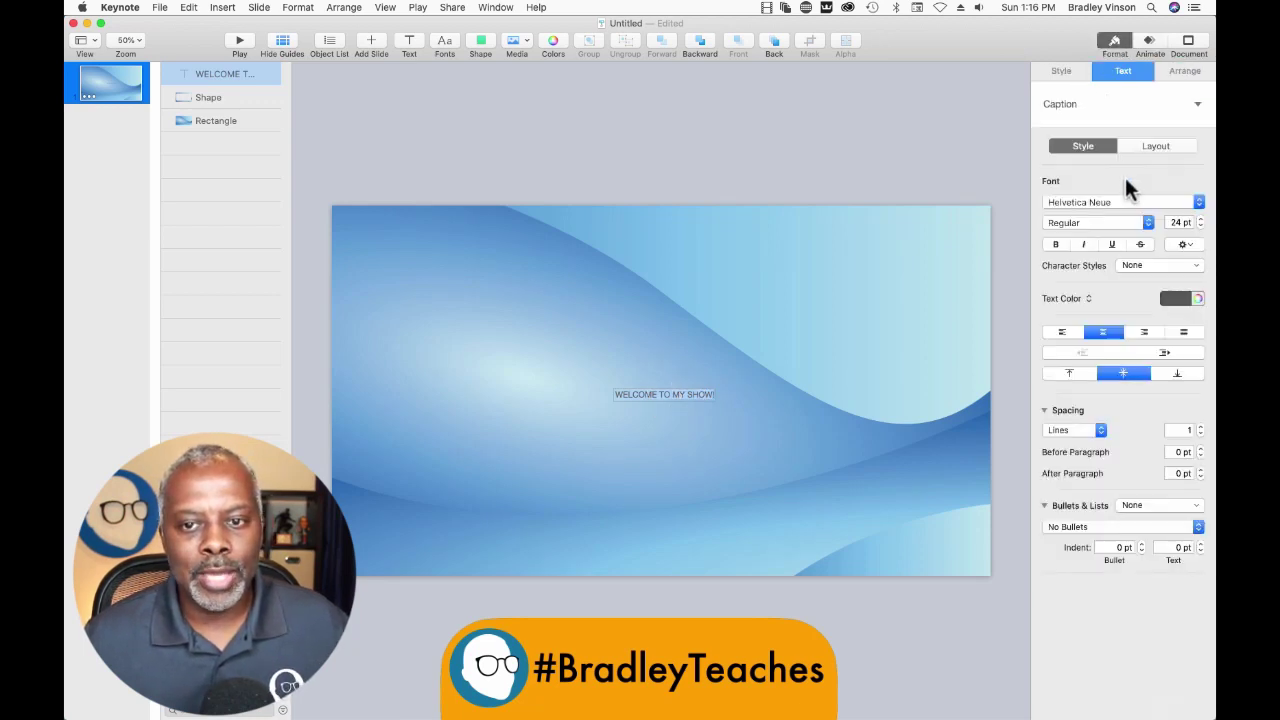
Make the title white Impact at about 121 pt
click(1166, 299)
click(1078, 381)
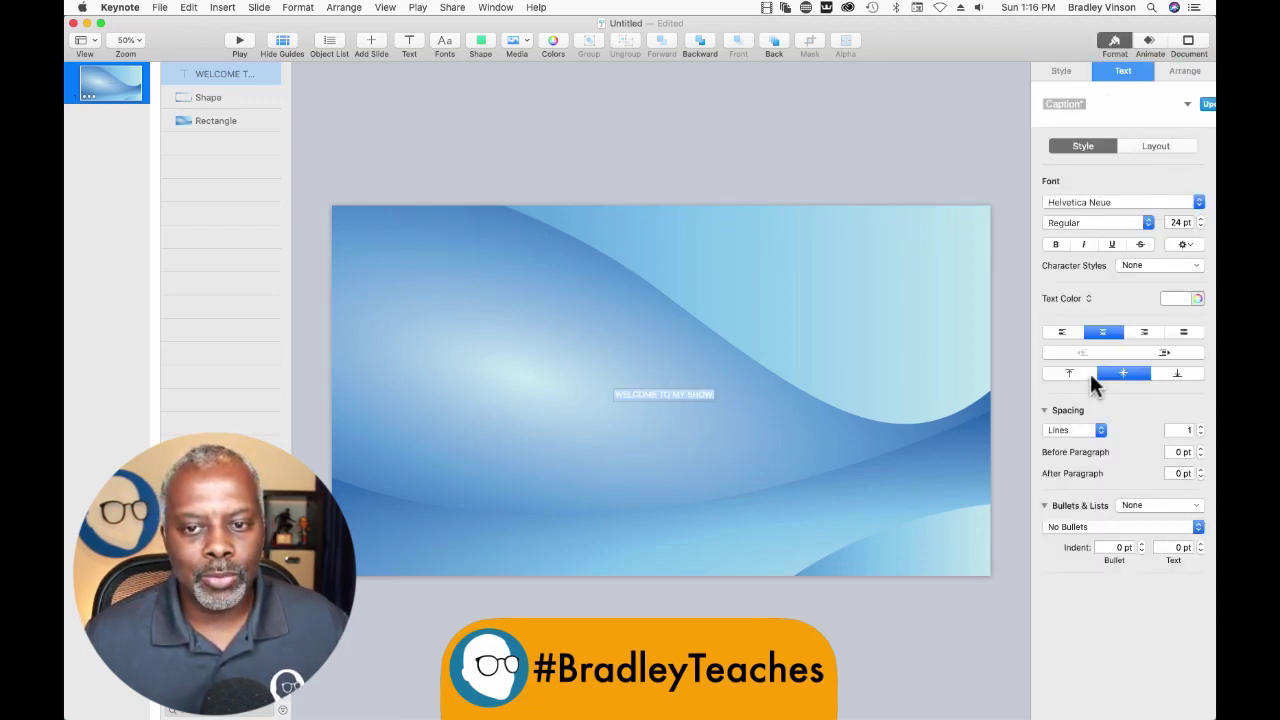
click(1199, 219)
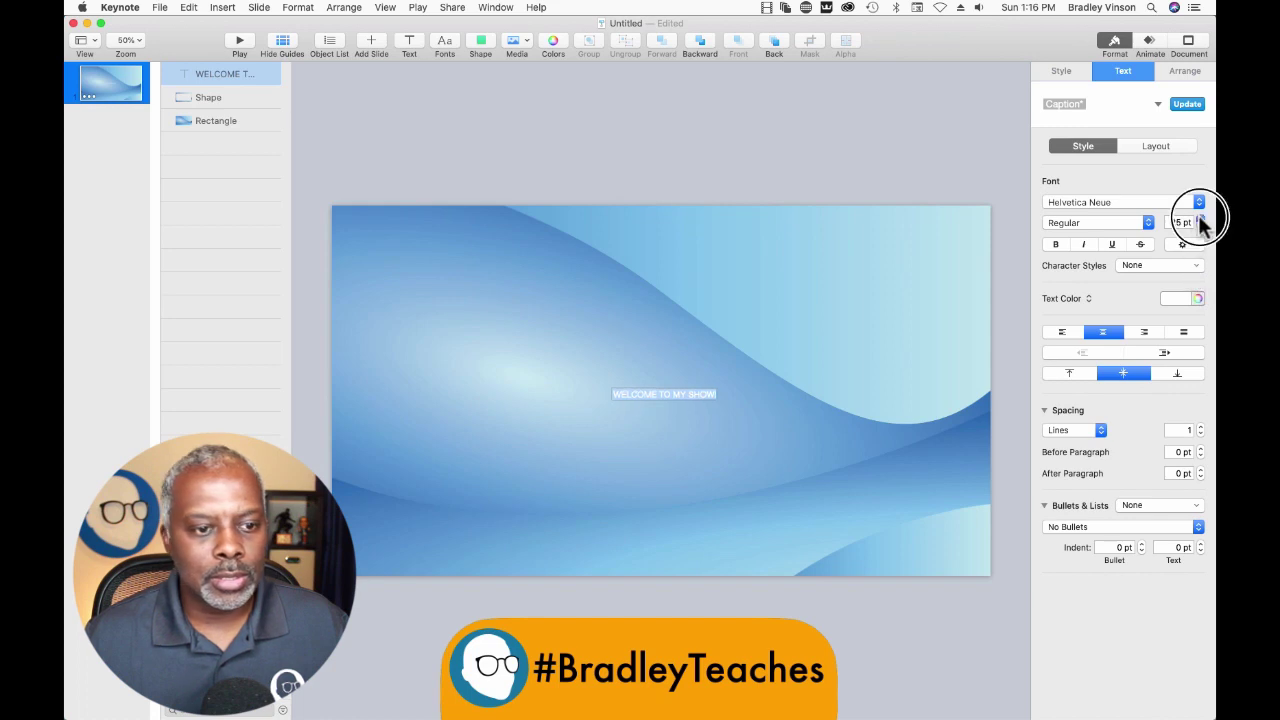
drag(1199, 219, 1200, 228)
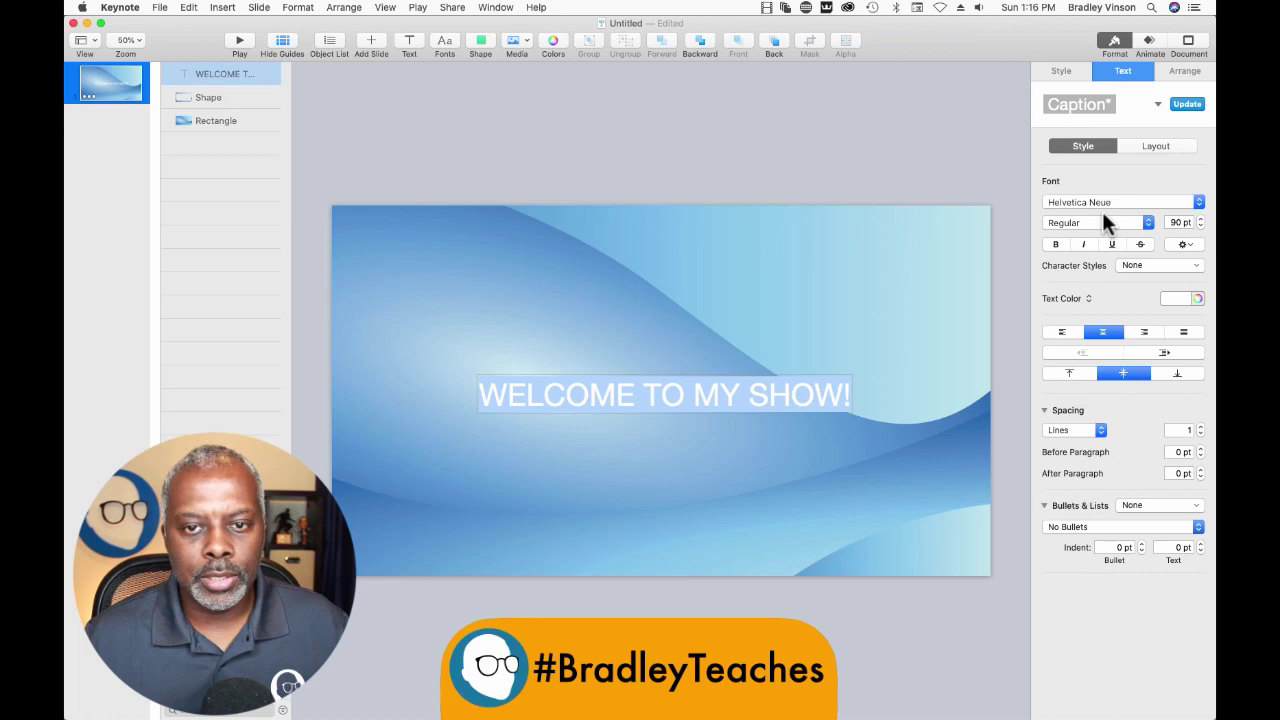
click(1106, 202)
scroll(1023, 197, up, 10)
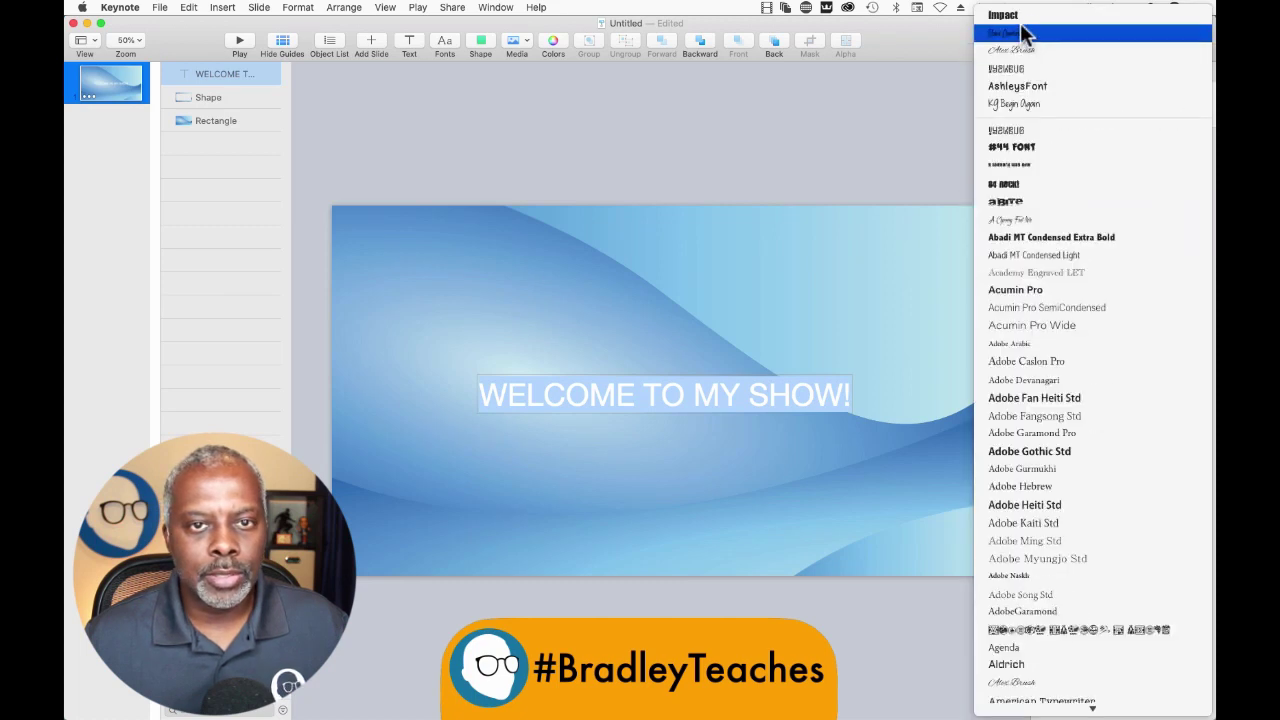
click(1005, 14)
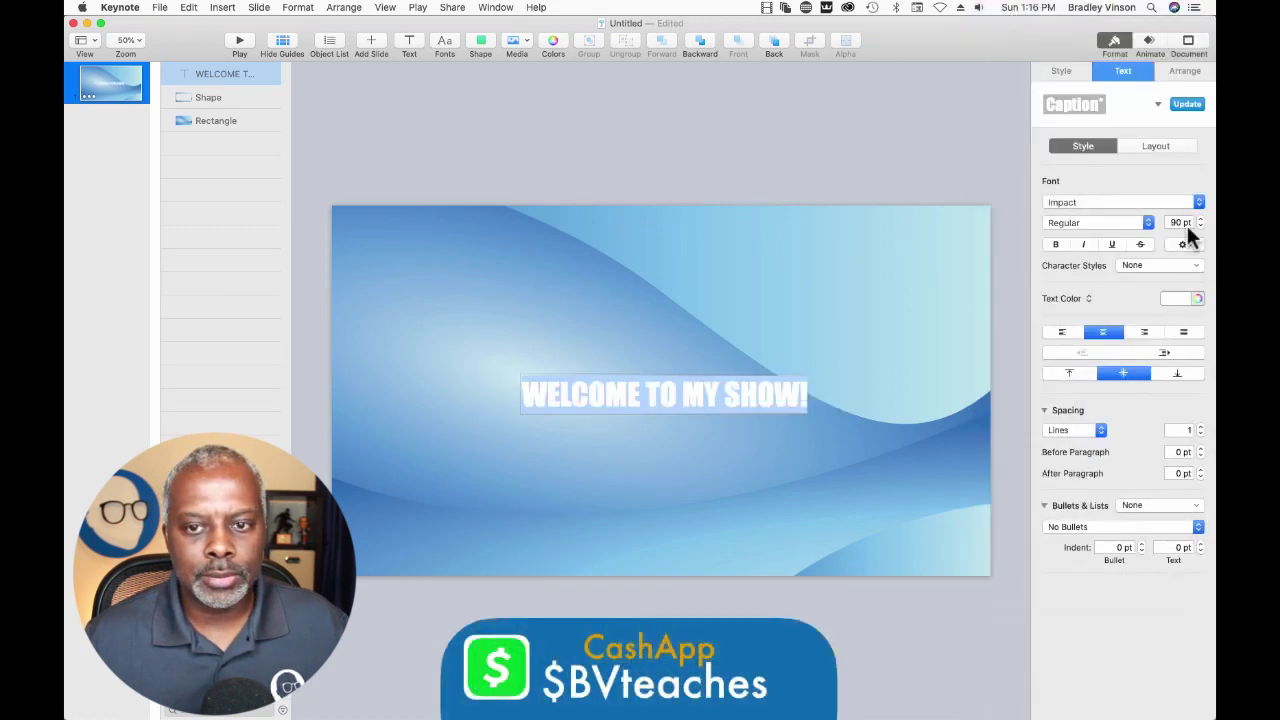
drag(1200, 219, 1200, 219)
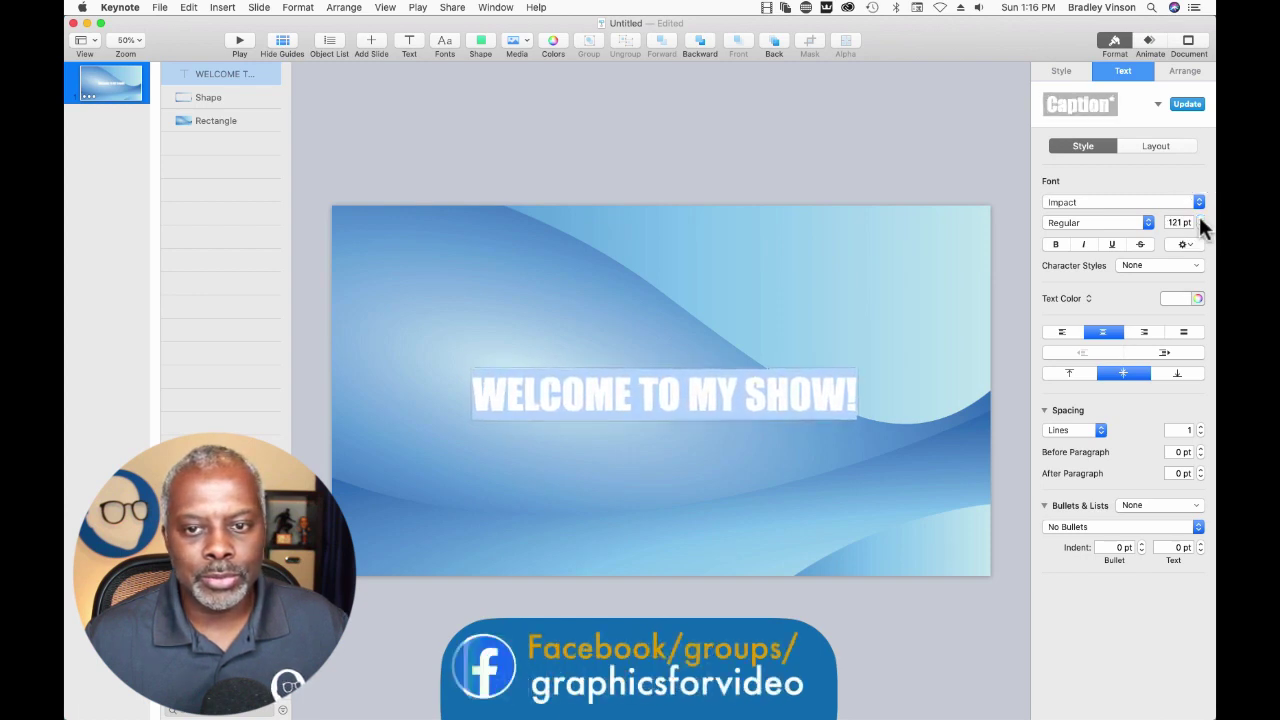
Add a black drop shadow to the title angled at 230°
click(1186, 245)
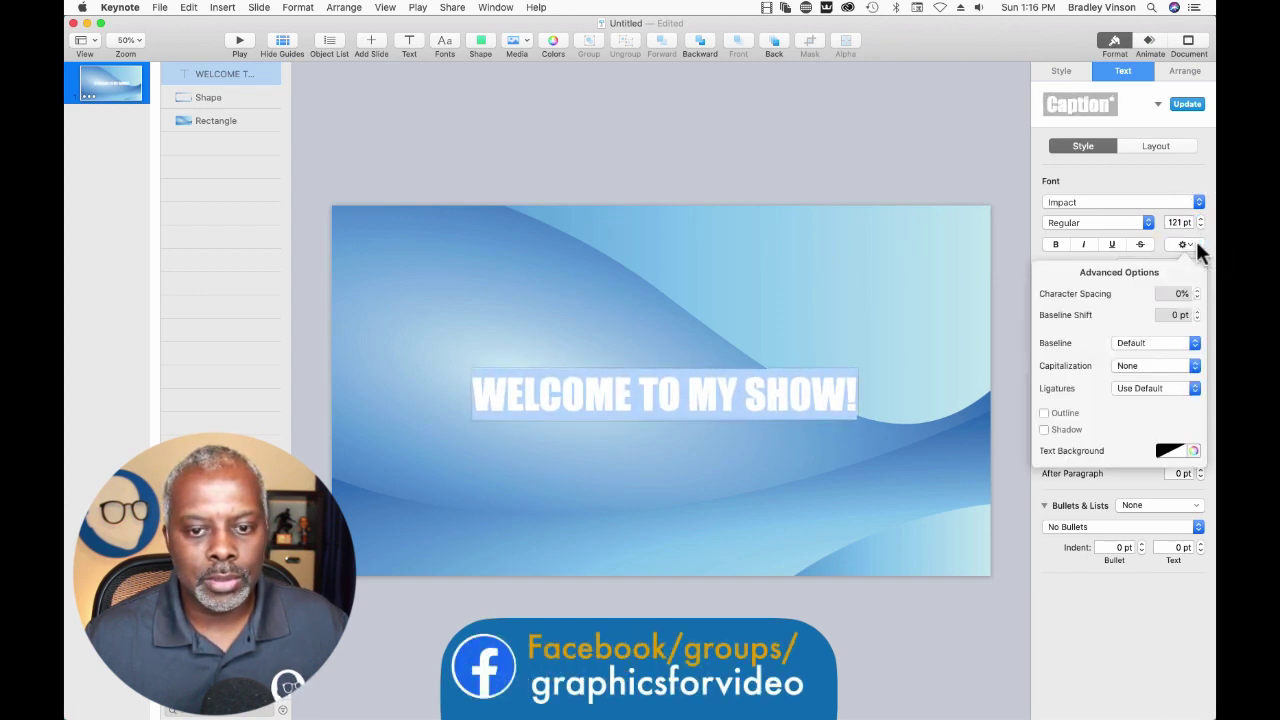
click(1045, 429)
click(1081, 490)
drag(1080, 493, 1072, 498)
click(1065, 445)
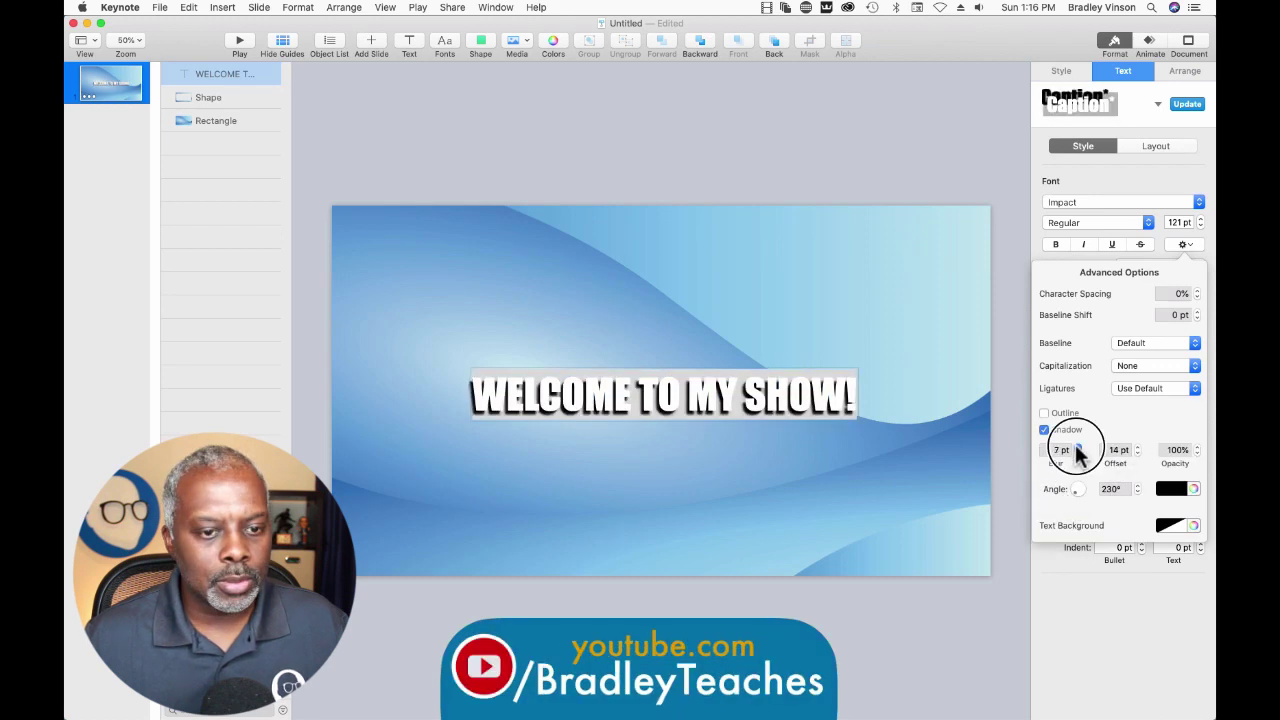
click(752, 178)
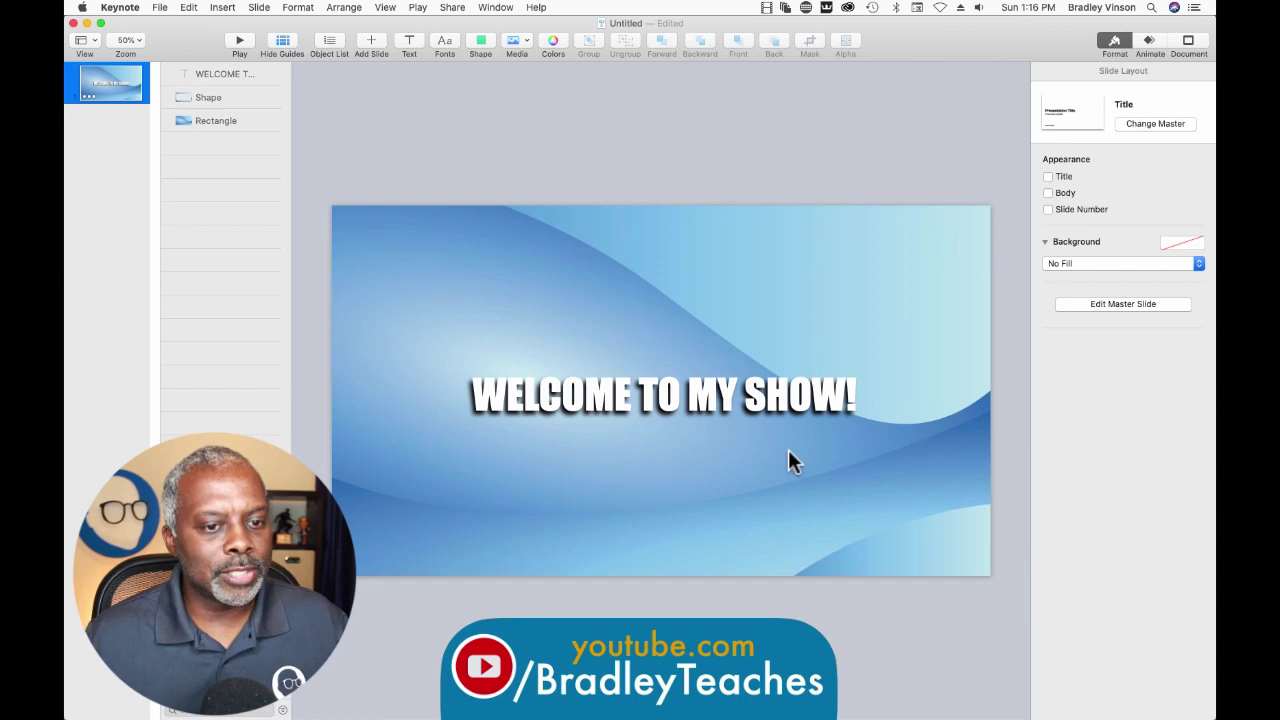
Move the title below Shape in the Object List and group it with the wave rectangle
mouse_move(771, 395)
mouse_down()
mouse_move(758, 392)
mouse_move(770, 387)
mouse_up()
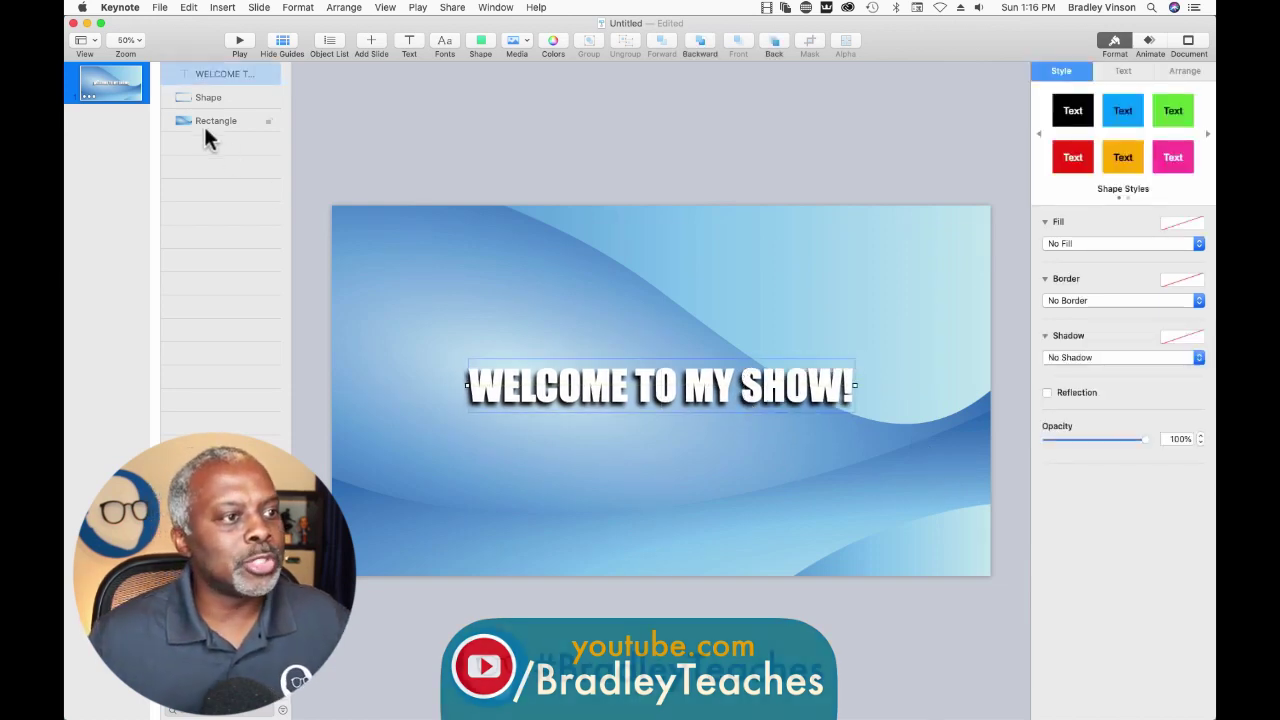
drag(222, 73, 217, 118)
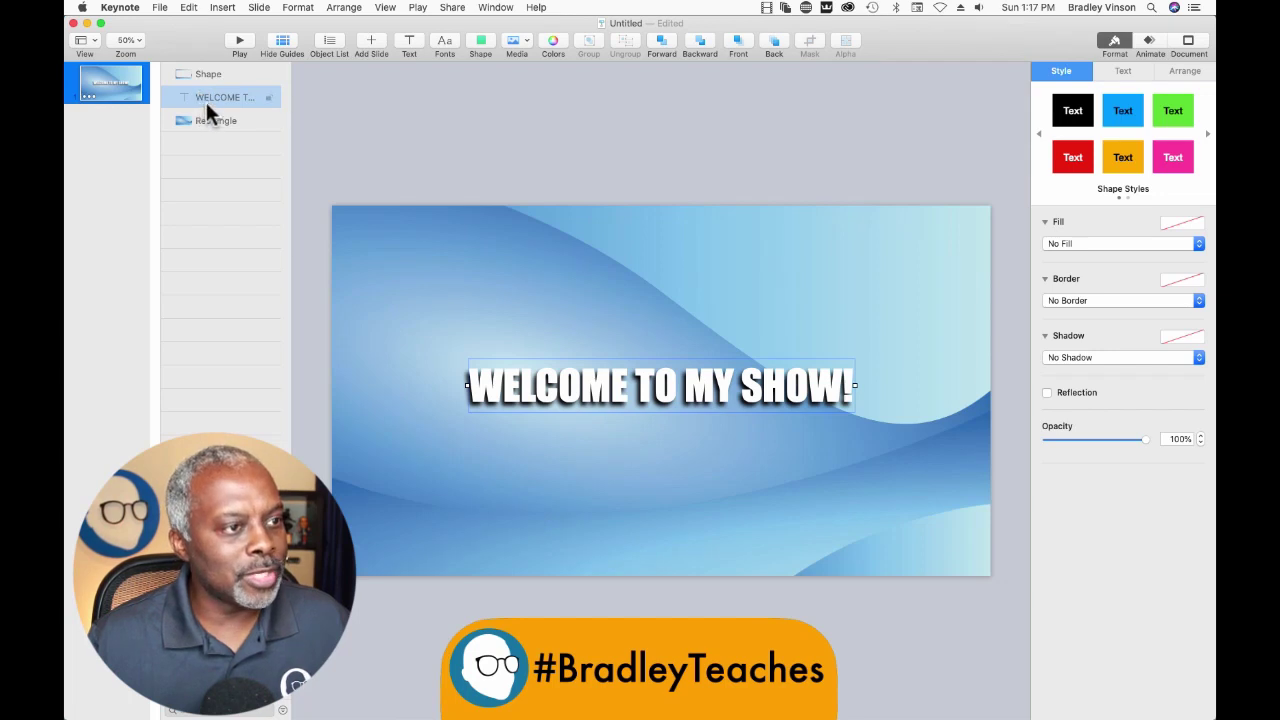
shift+click(209, 121)
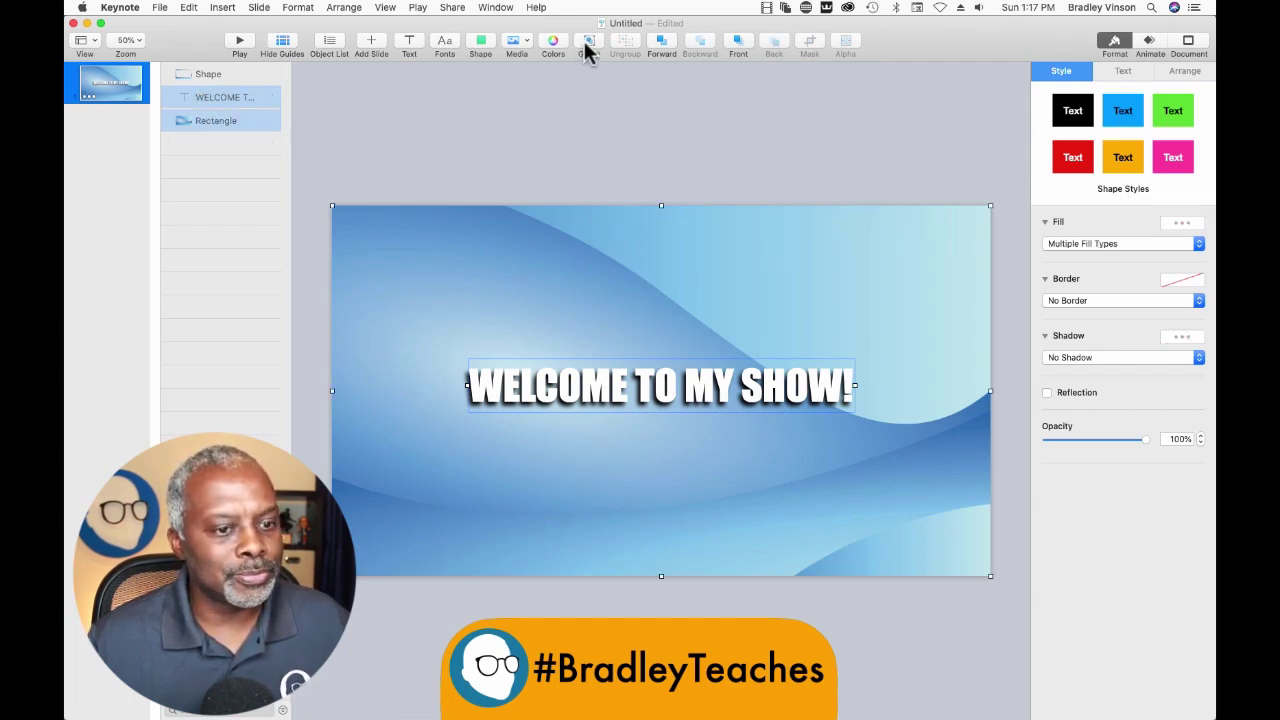
click(585, 42)
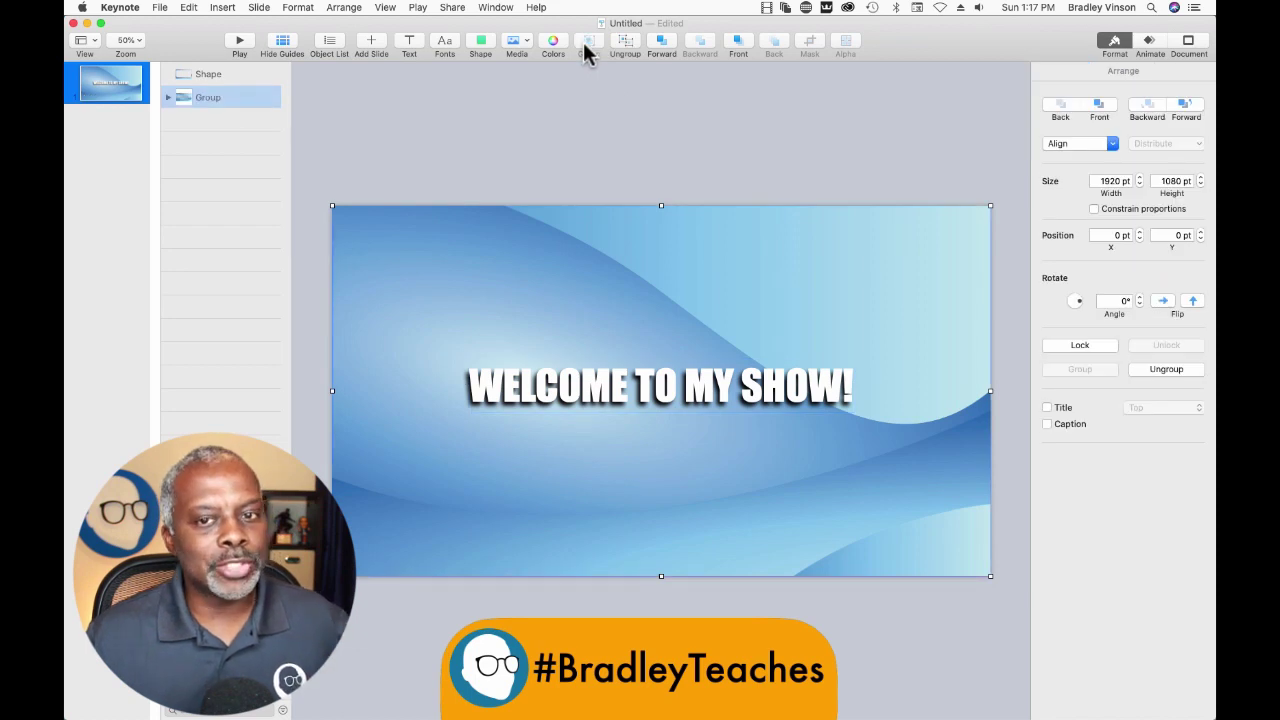
click(192, 163)
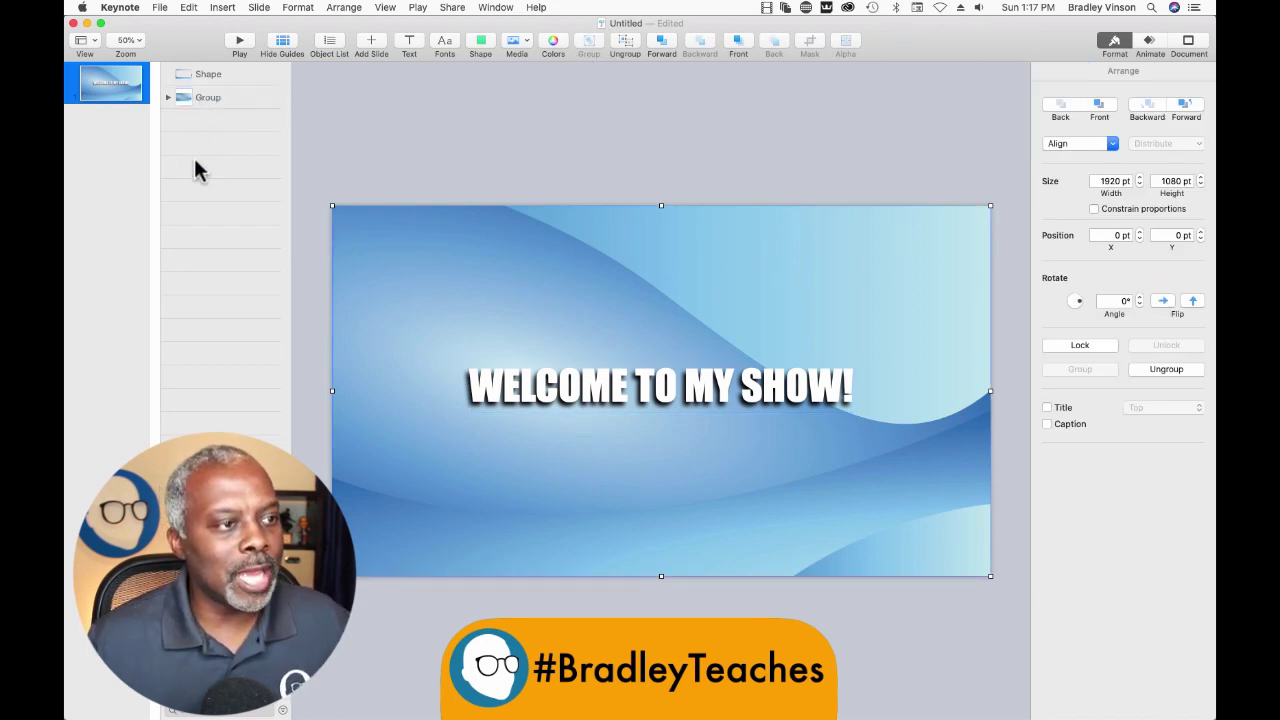
click(220, 100)
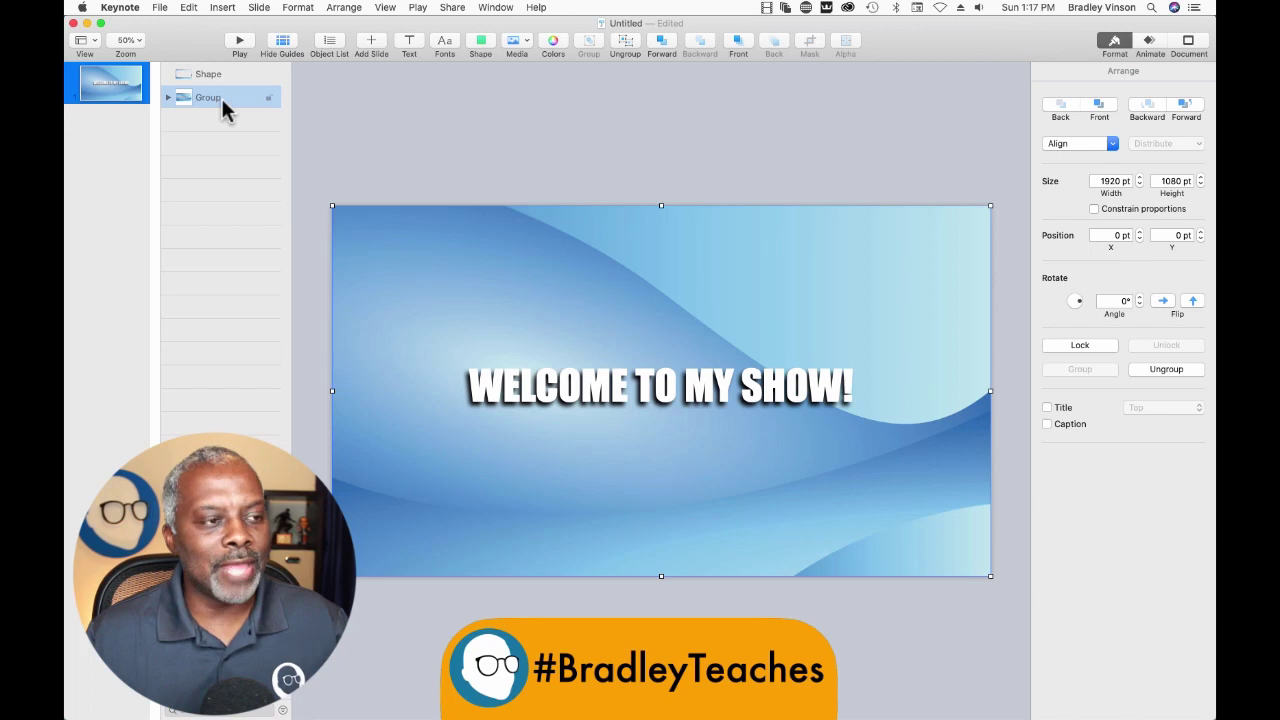
Add a Crumble build-out effect to the selected group
click(1150, 44)
click(1130, 123)
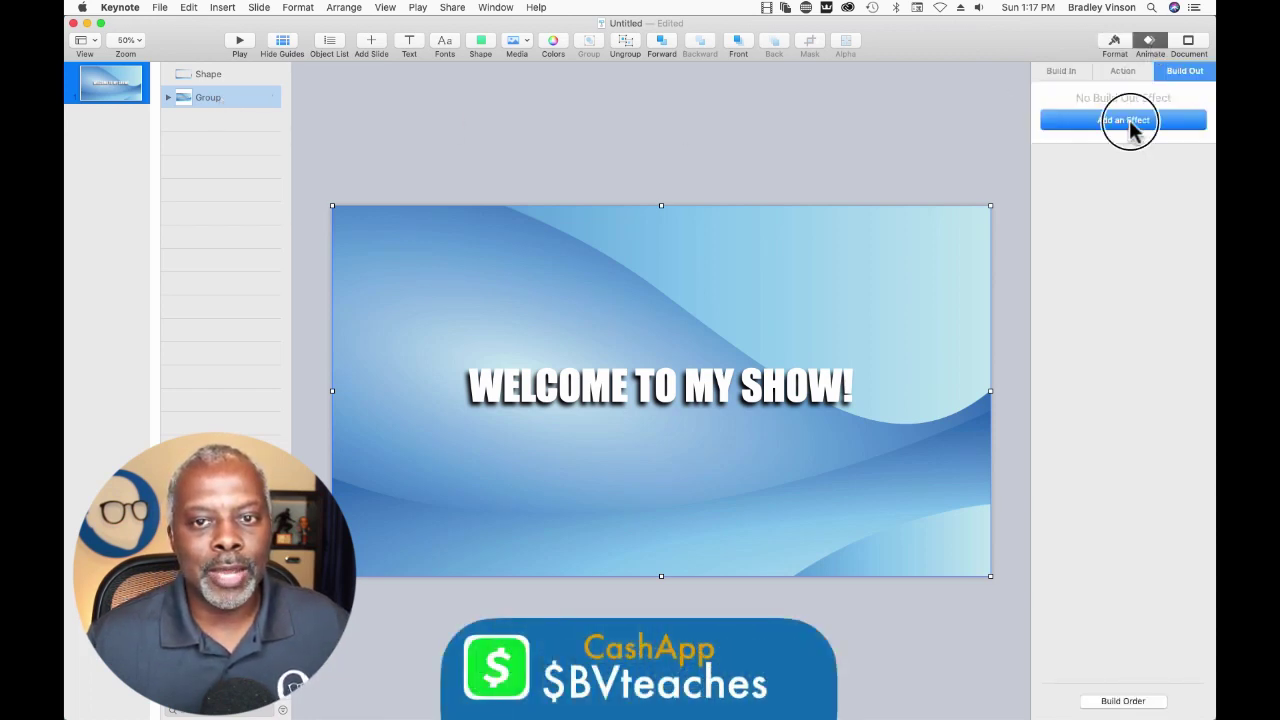
click(1068, 190)
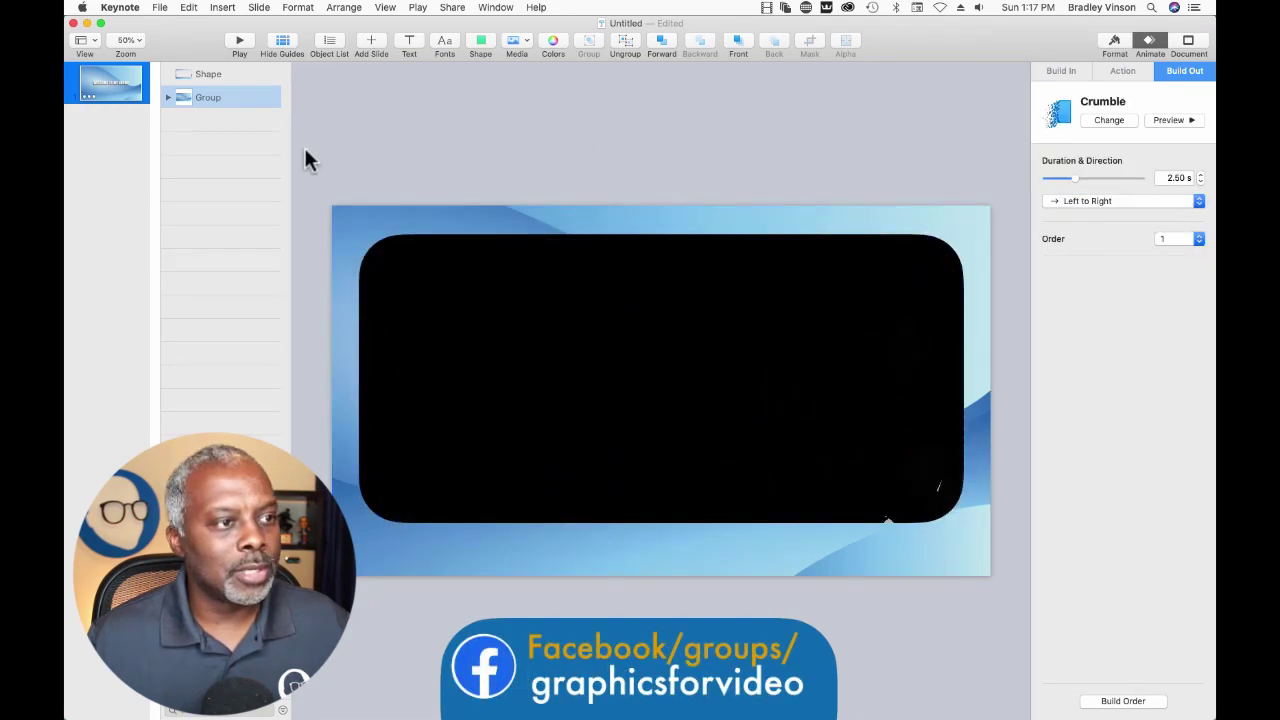
Set the Crumble build to start After Transition with a 5.00 s delay
click(1124, 702)
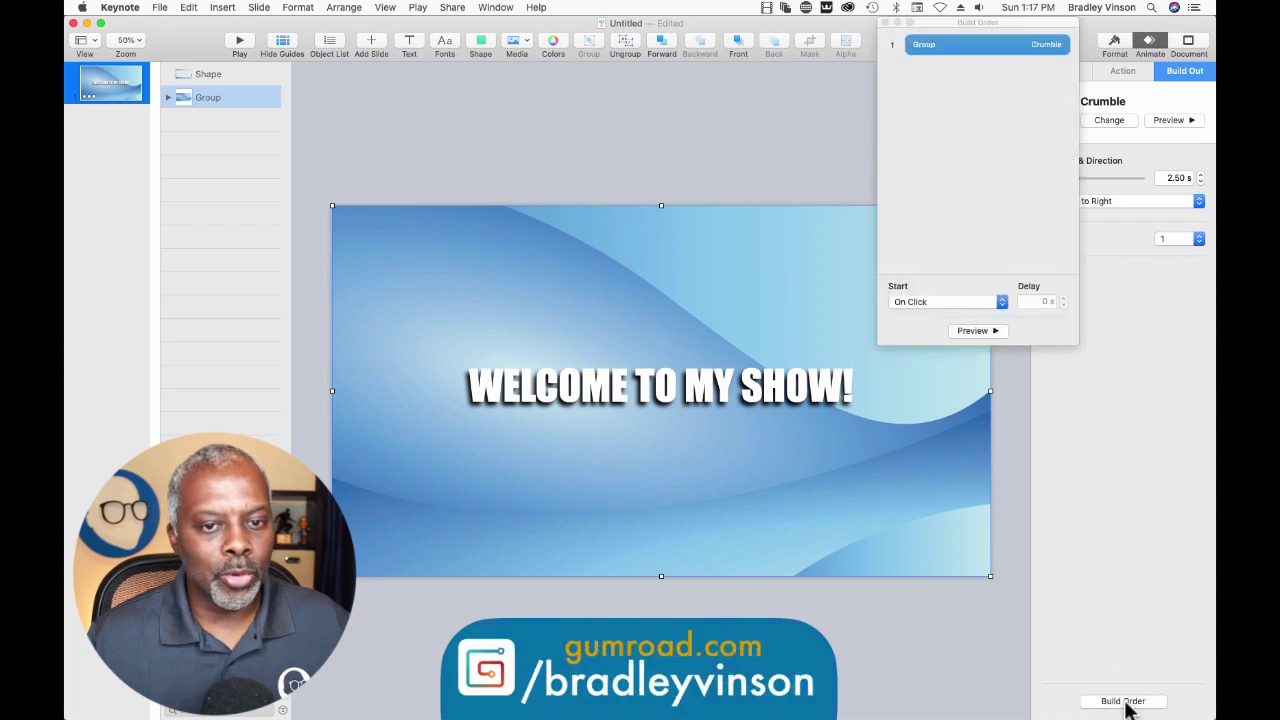
click(936, 302)
click(935, 315)
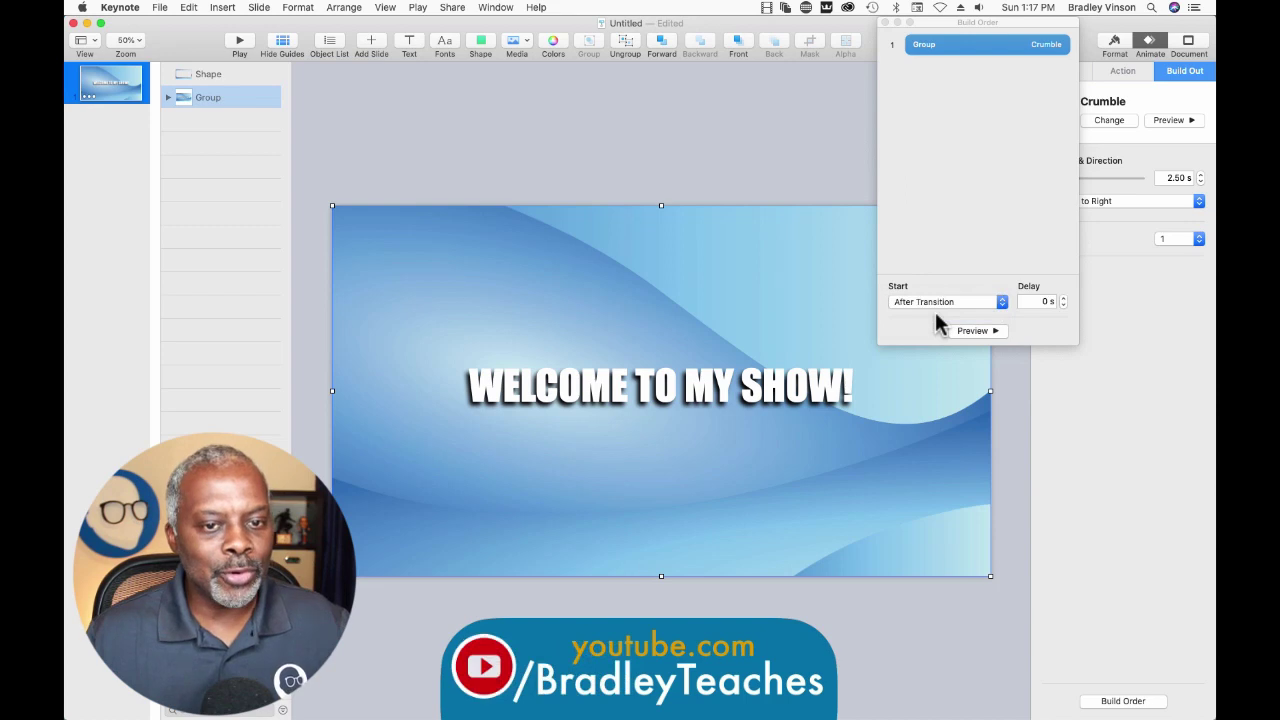
click(1063, 298)
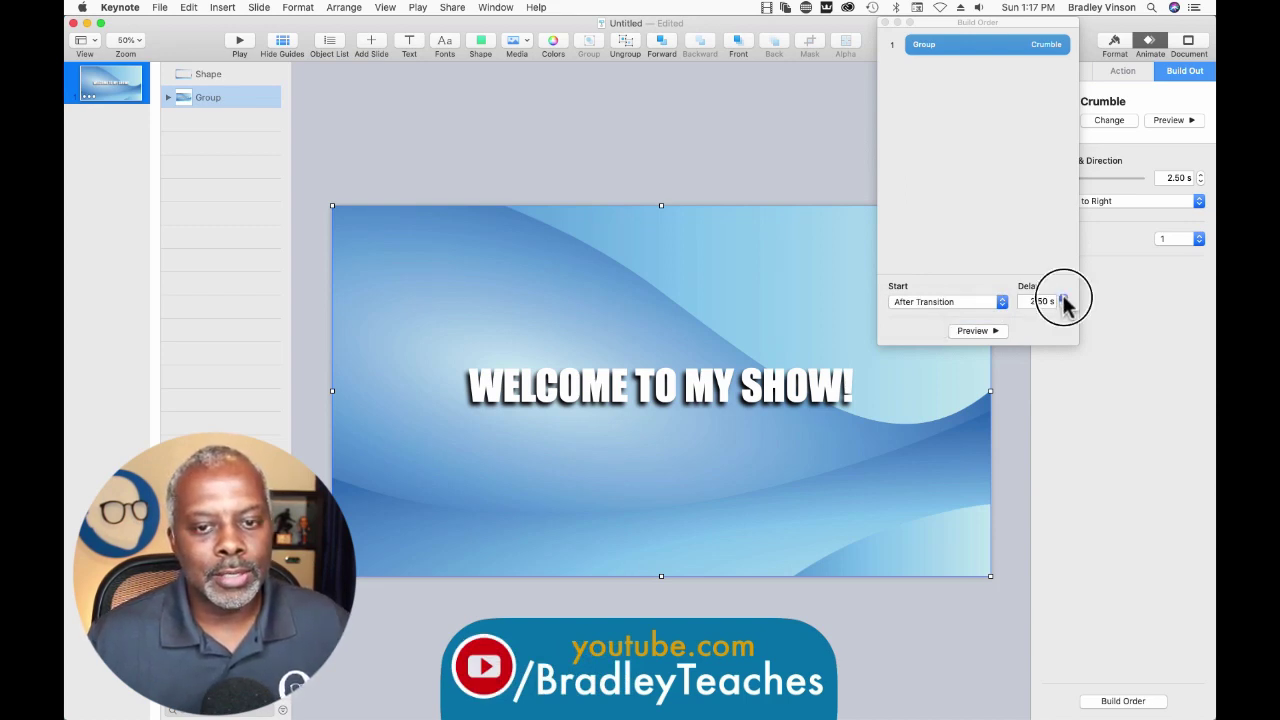
click(1064, 305)
click(1063, 305)
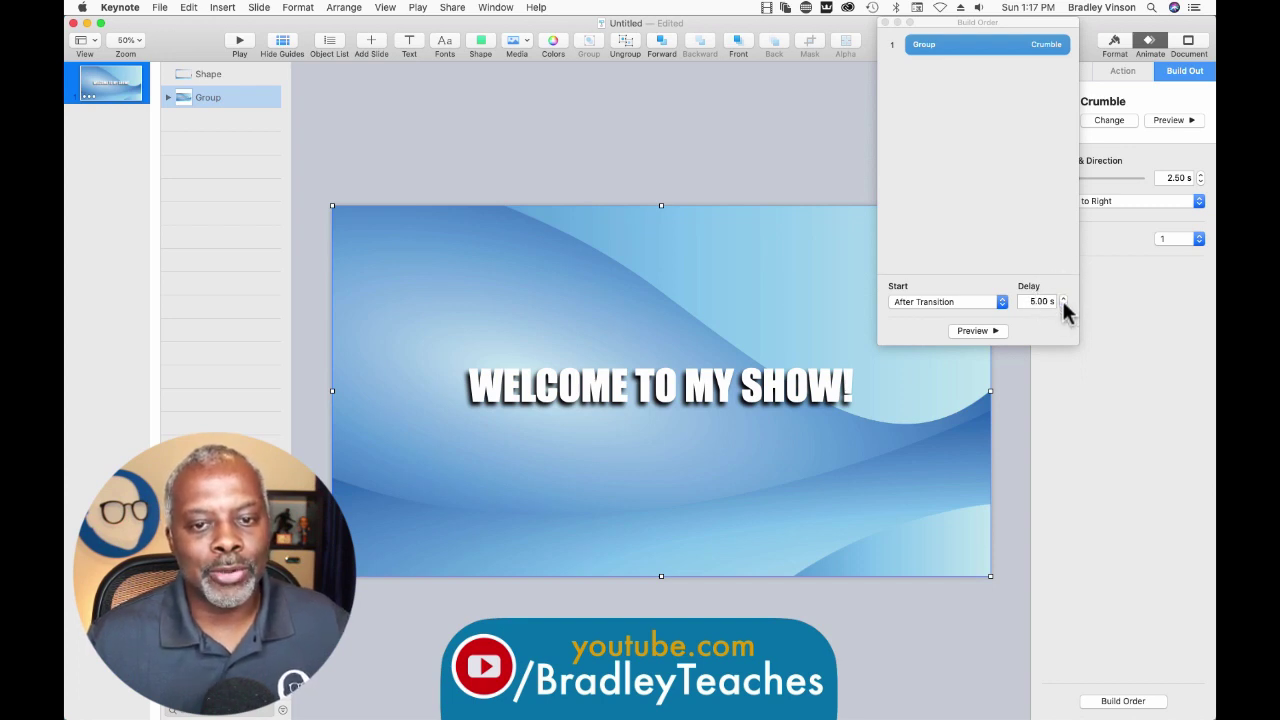
click(818, 146)
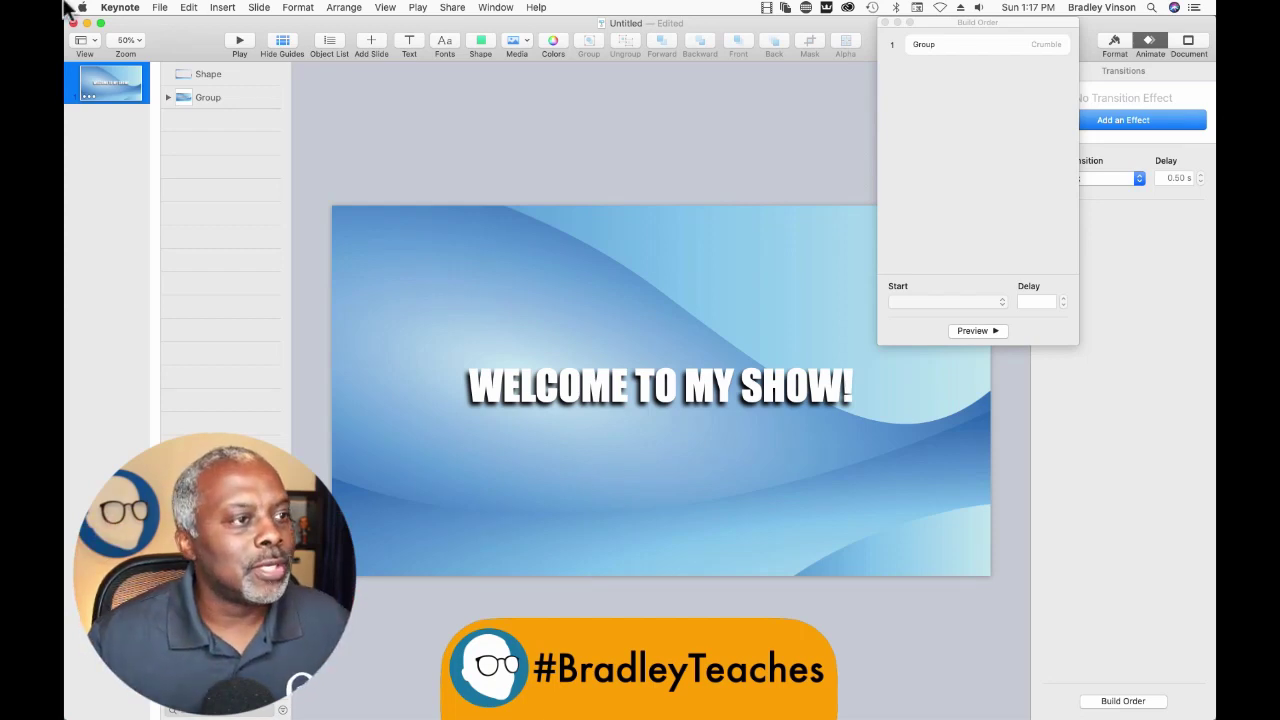
click(157, 8)
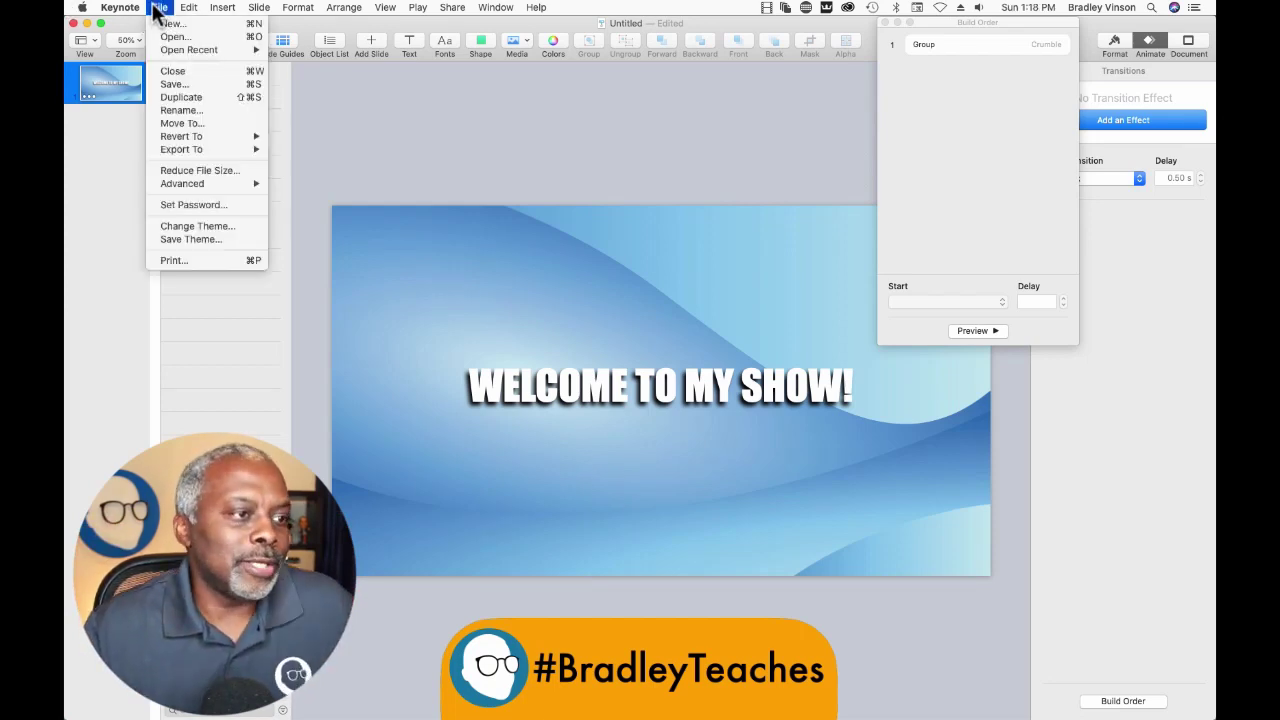
Export a movie with 0-second slide and build timings, naming the file 'DYNAMIC'
mouse_move(196, 149)
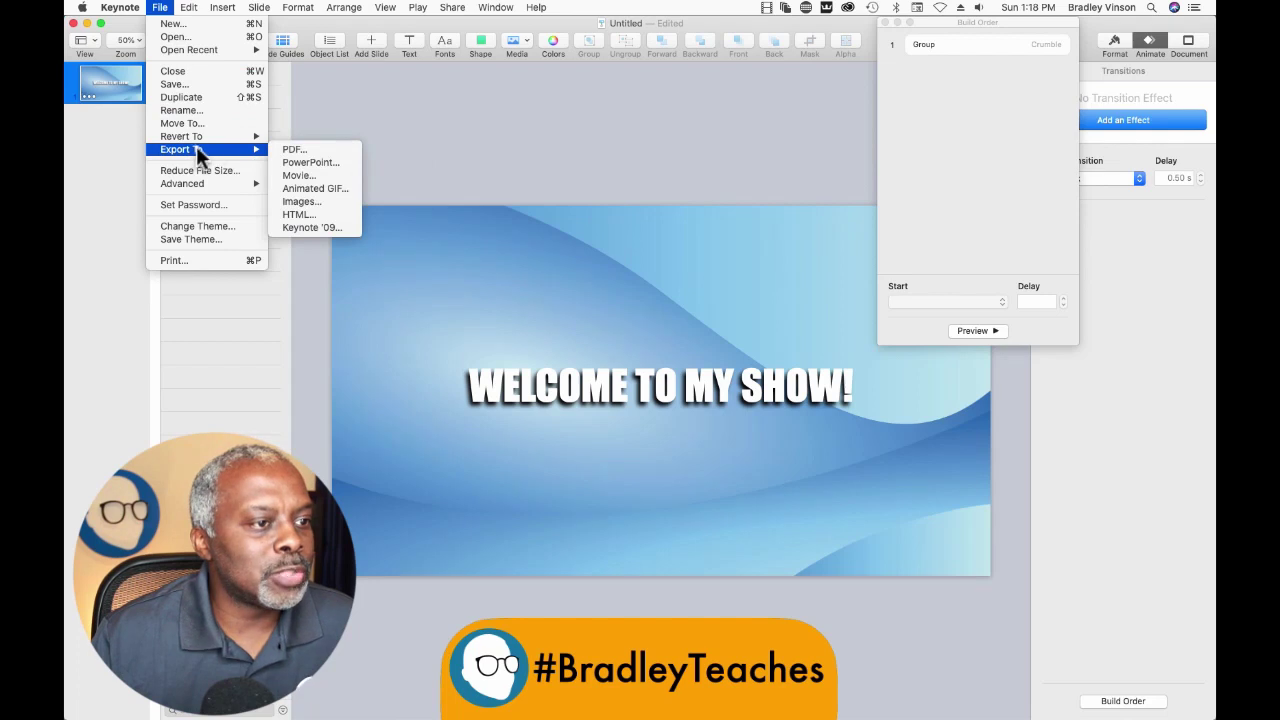
click(303, 175)
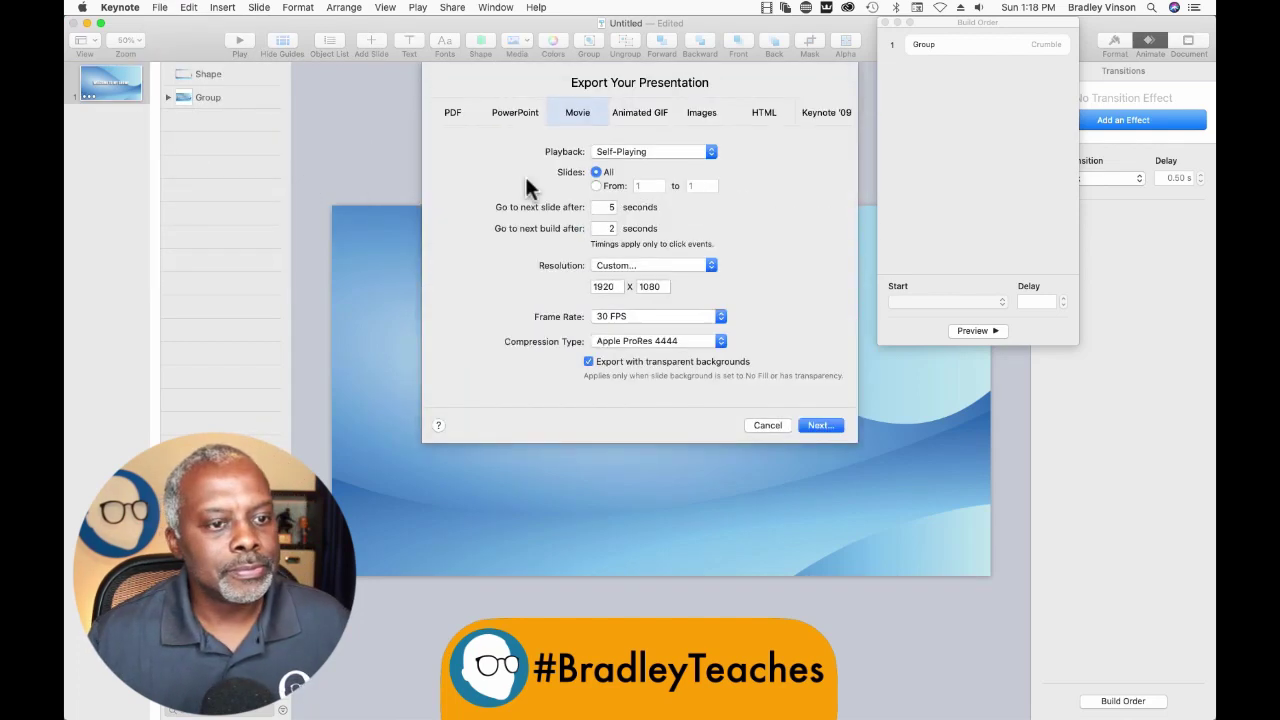
double_click(606, 207)
text(0)
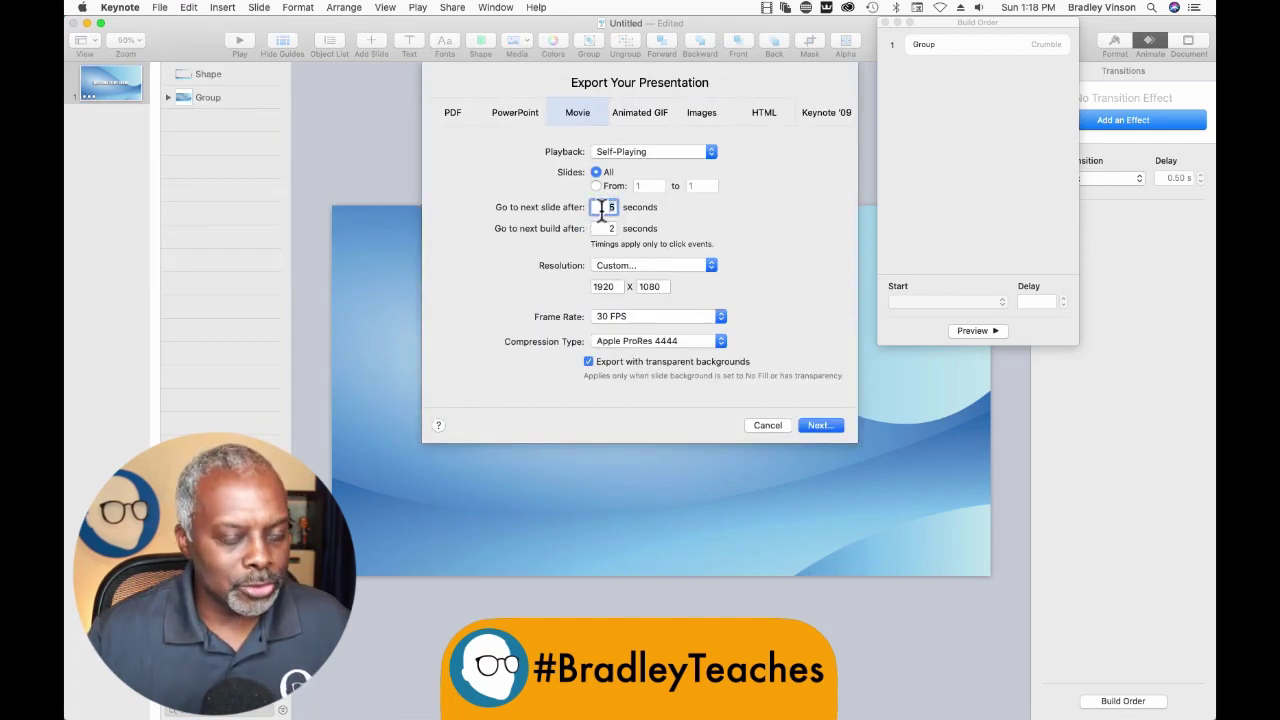
double_click(609, 228)
text(0)
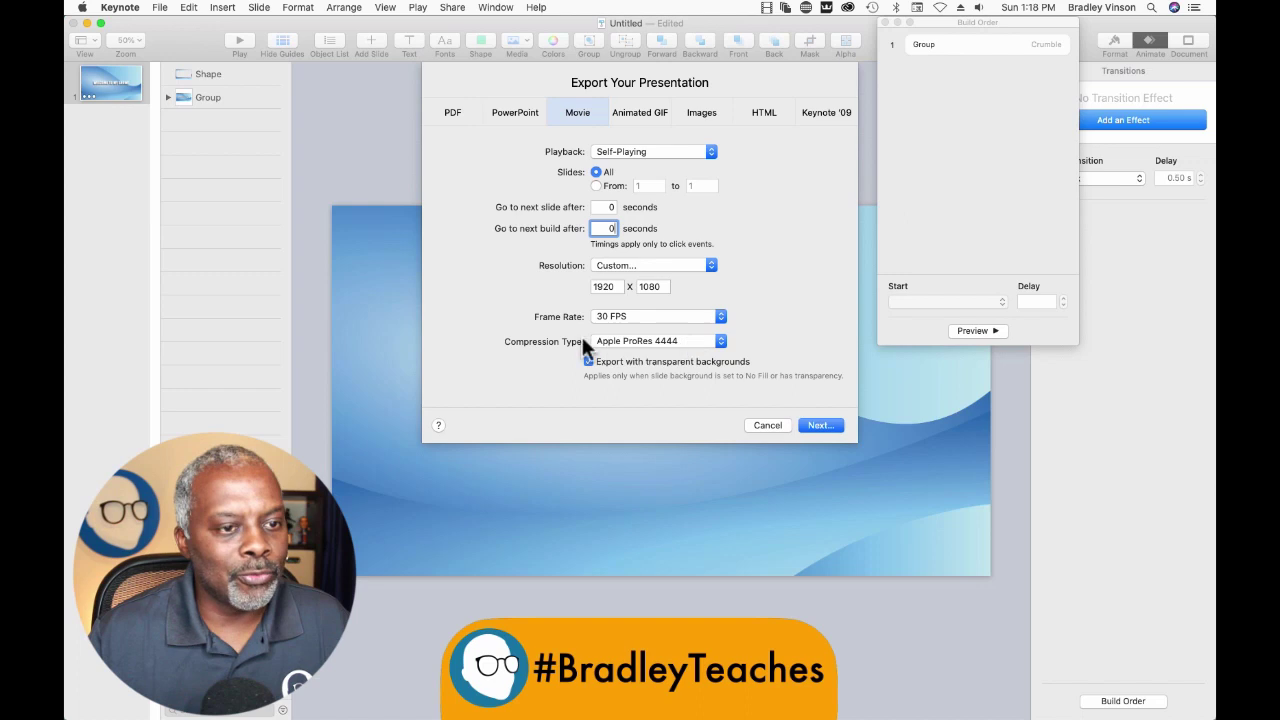
click(820, 425)
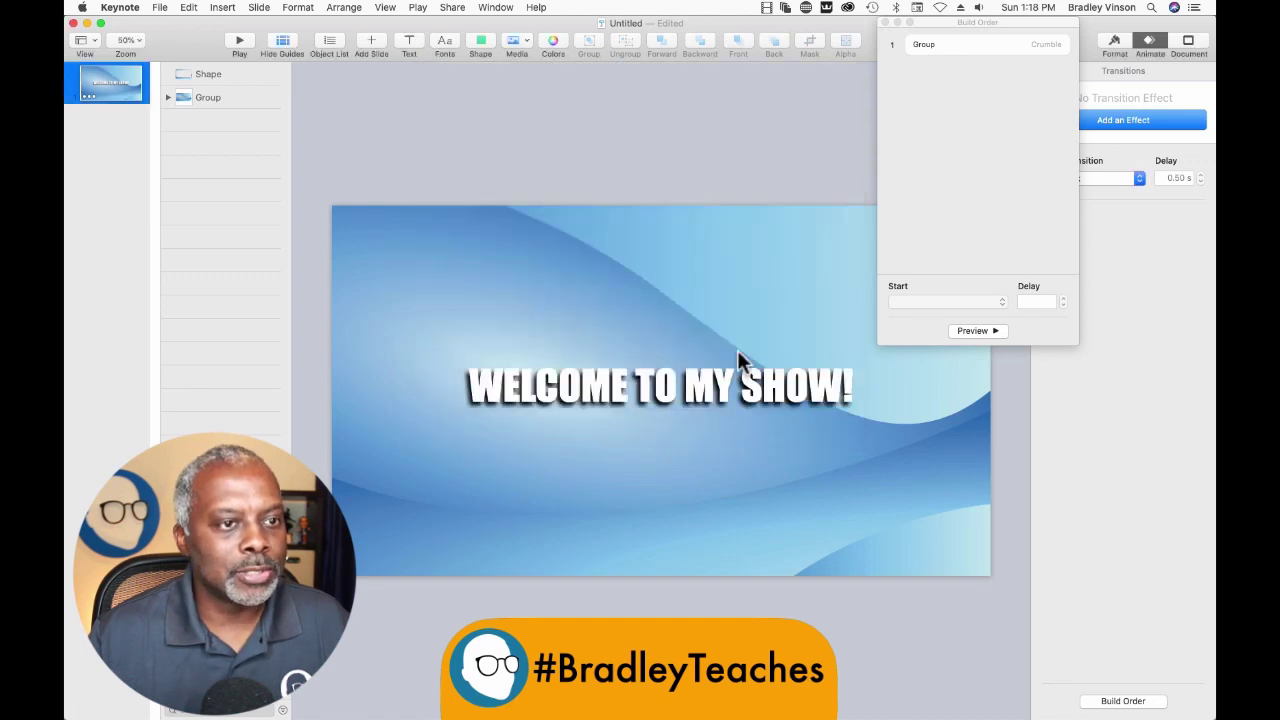
text(DYNAM)
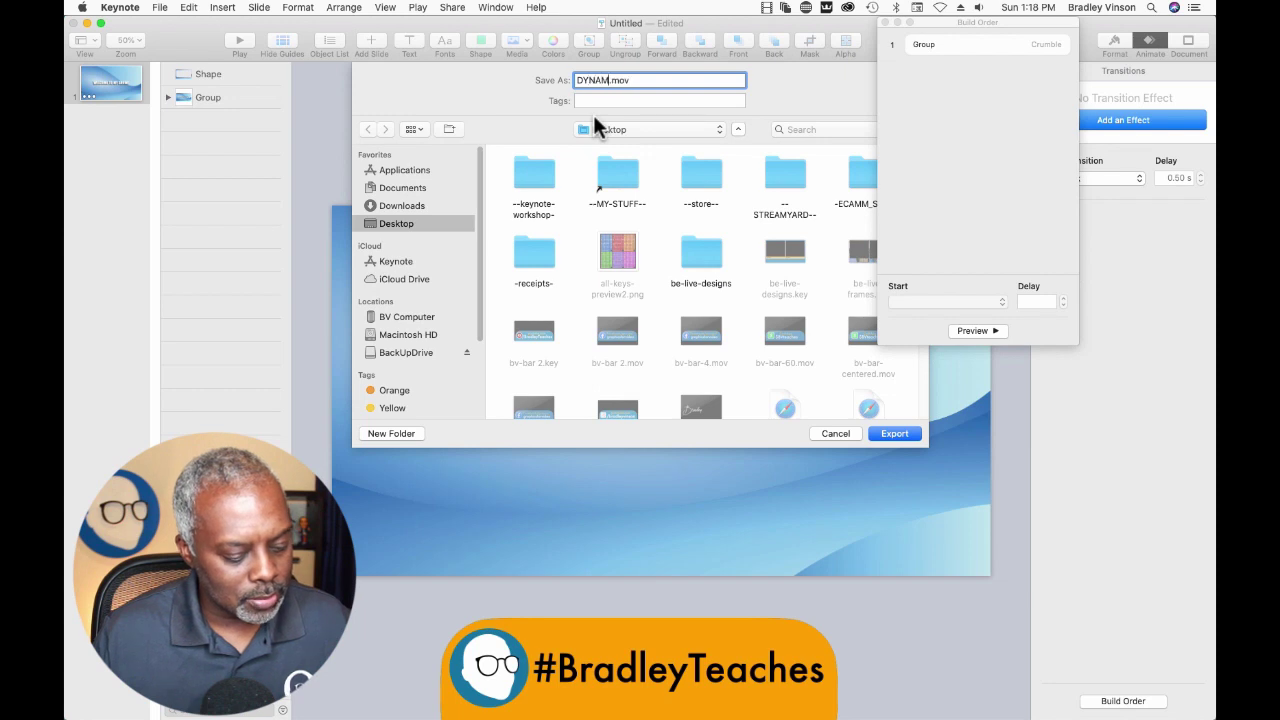